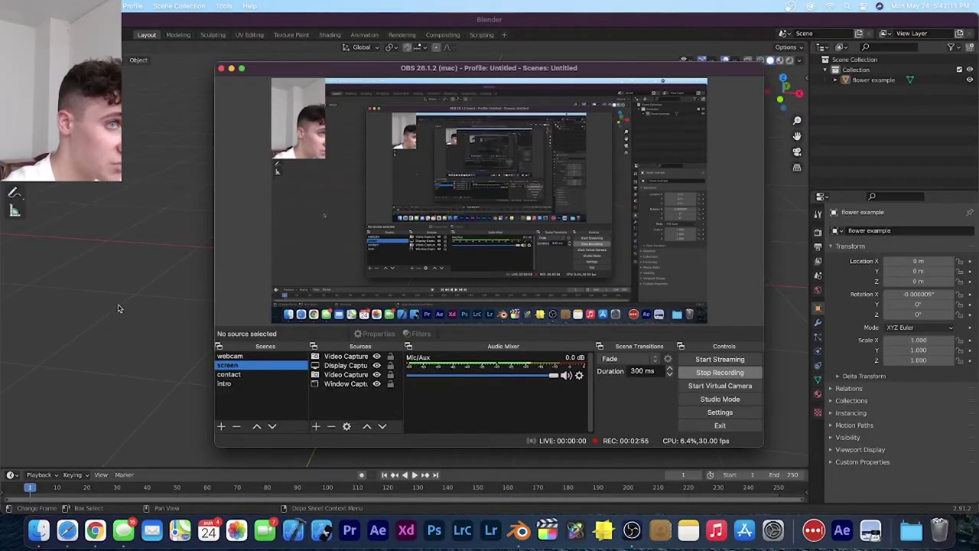
# Switch to Blender and add a single-bone armature at the base of the flower.
pyautogui.click(128, 306)
pyautogui.moveTo(337, 157); pyautogui.dragTo(428, 149, button='middle')
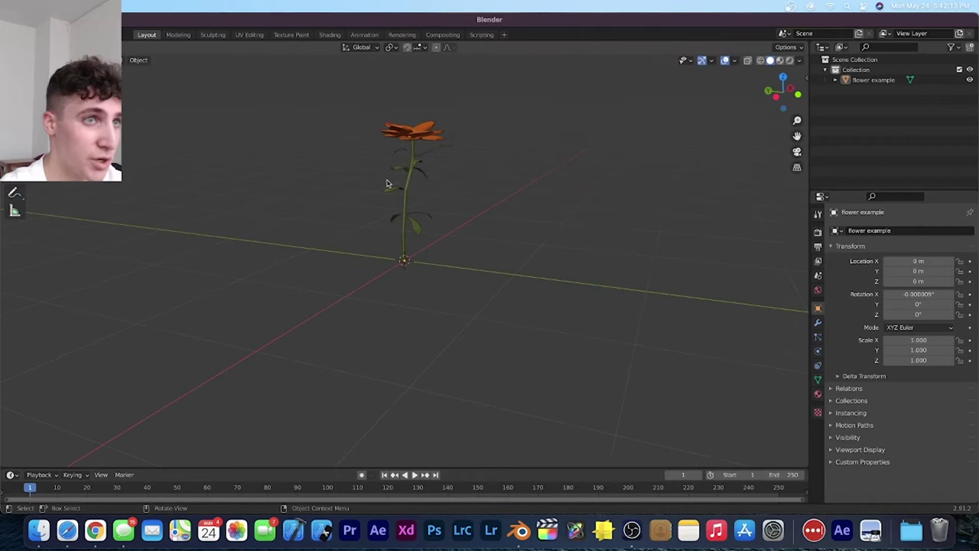
pyautogui.scroll(6, 390, 181)
pyautogui.scroll(-5, 389, 181)
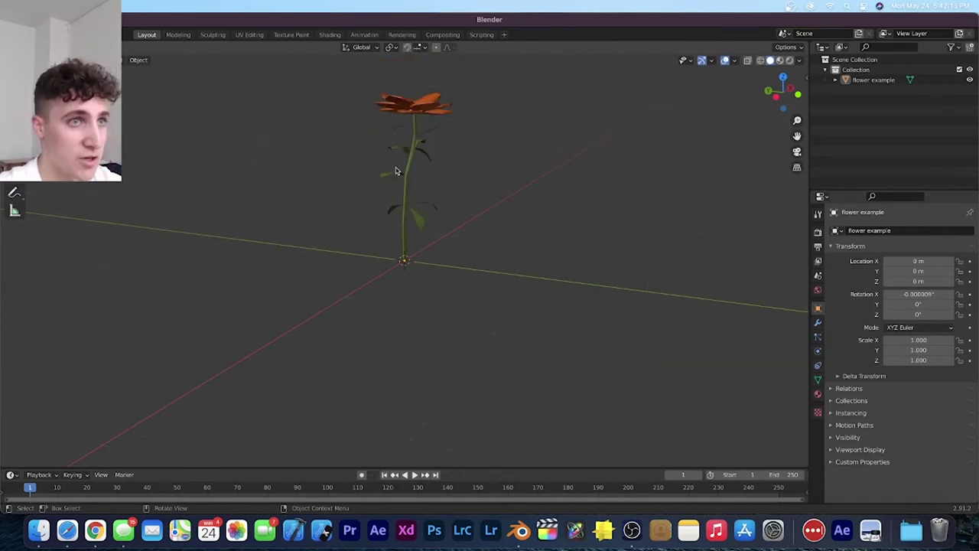
pyautogui.moveTo(386, 181); pyautogui.dragTo(341, 183, button='middle')
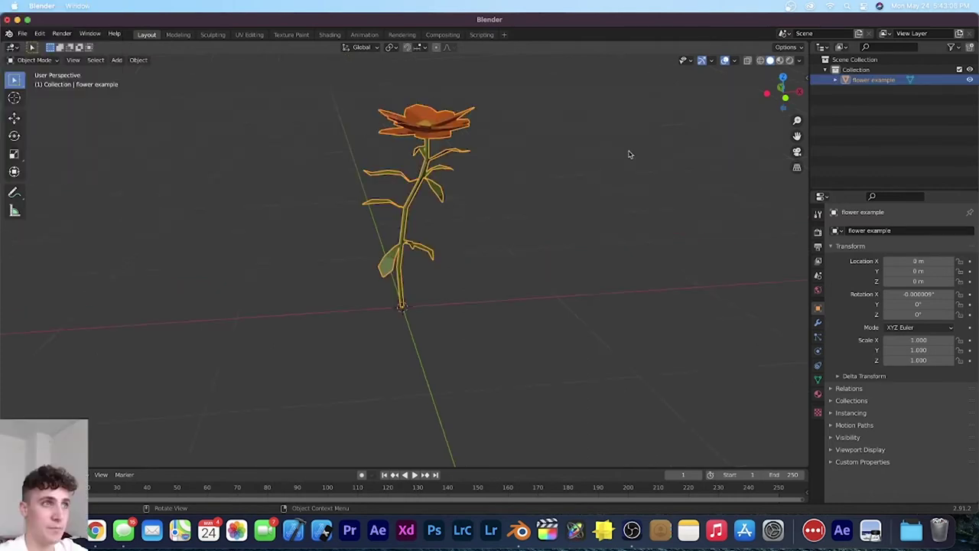
pyautogui.click(116, 60)
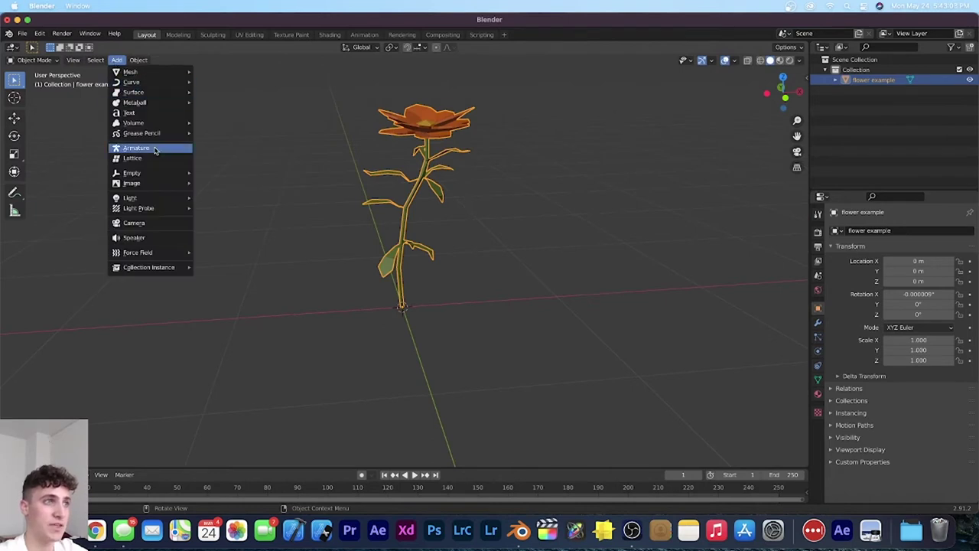
pyautogui.click(142, 150)
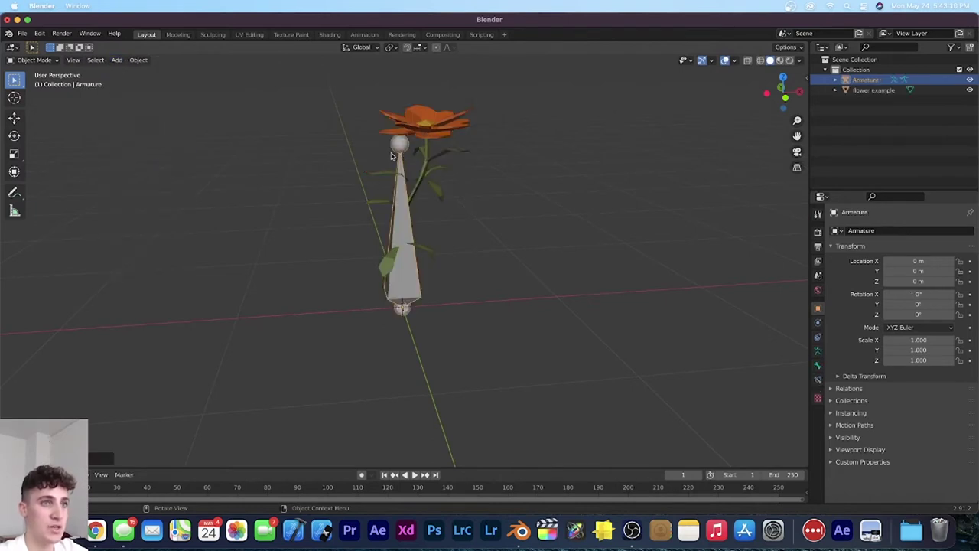
# In front view, edit the bone so it runs from the base of the stem up to the flower head.
pyautogui.click(785, 98)
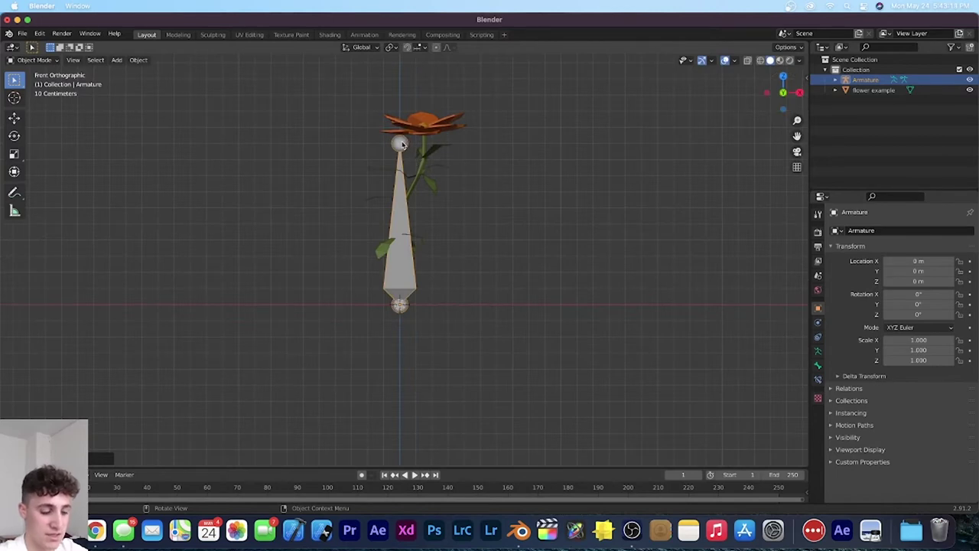
pyautogui.press('Tab')
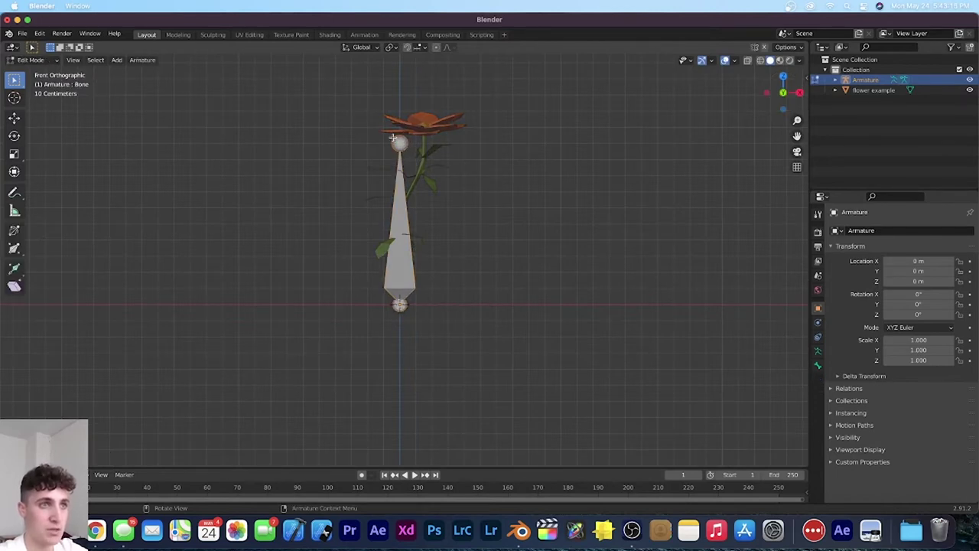
pyautogui.press('g')
pyautogui.click(419, 113)
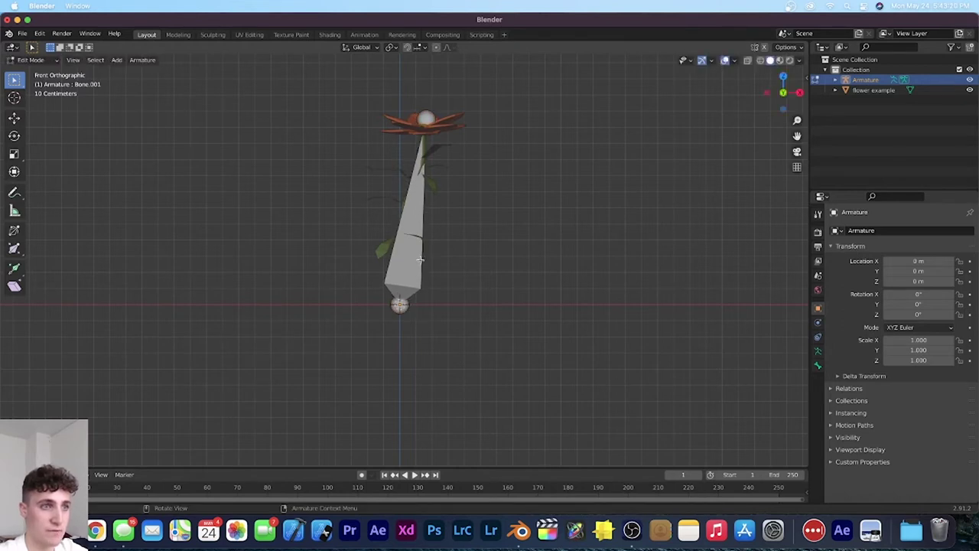
pyautogui.press('g')
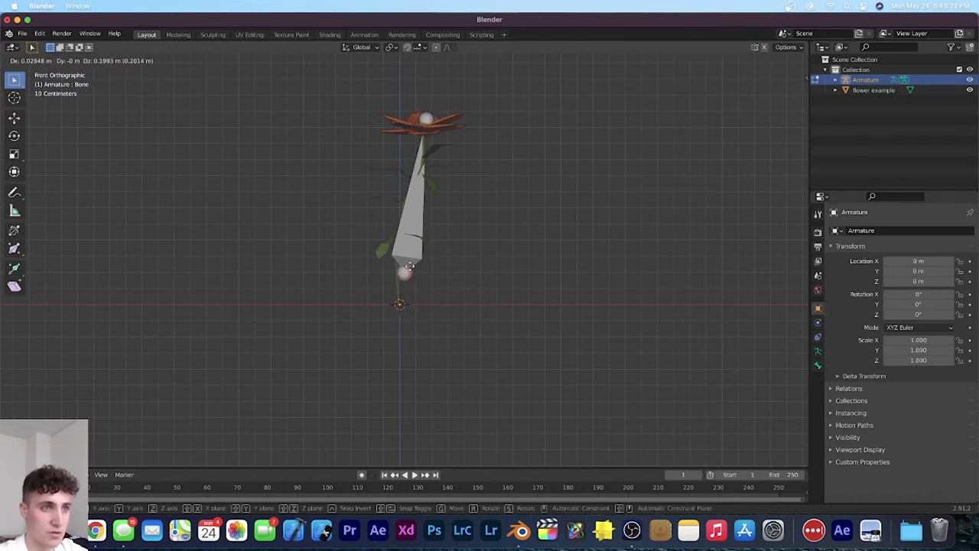
pyautogui.click(404, 308)
# Subdivide the bone in half, then subdivide both halves to make a four-bone chain along the stem.
pyautogui.moveTo(404, 306); pyautogui.dragTo(415, 259, button='middle')
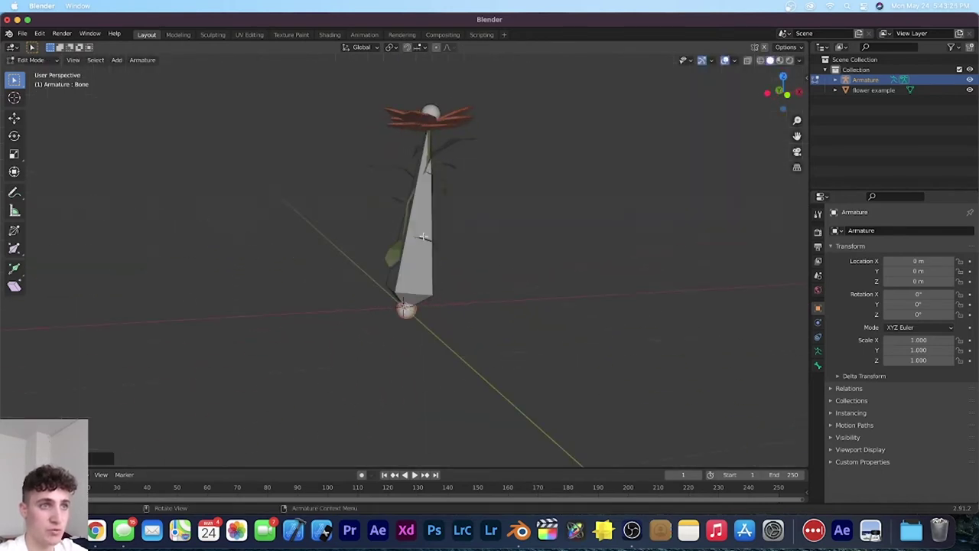
pyautogui.click(423, 238)
pyautogui.moveTo(488, 170); pyautogui.dragTo(452, 170, button='middle')
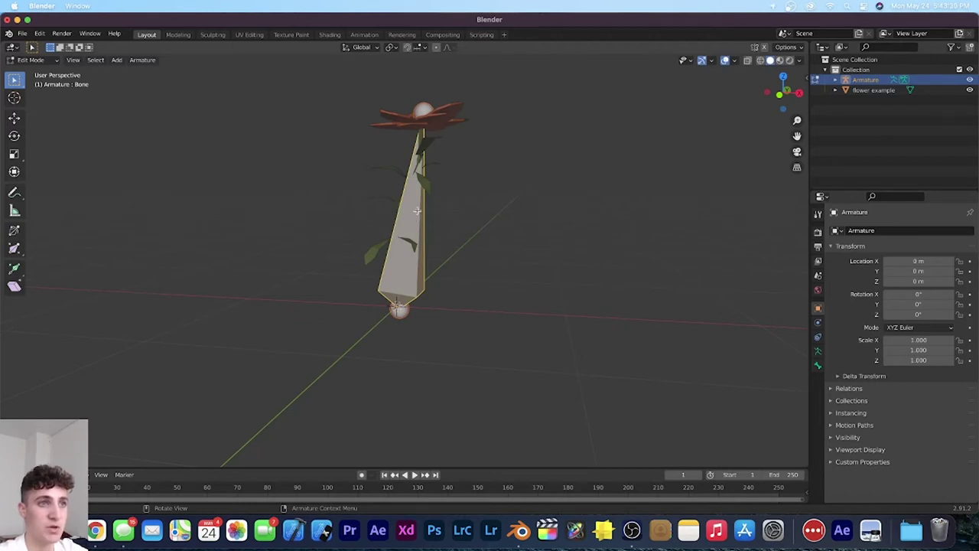
pyautogui.rightClick(417, 210)
pyautogui.click(417, 212)
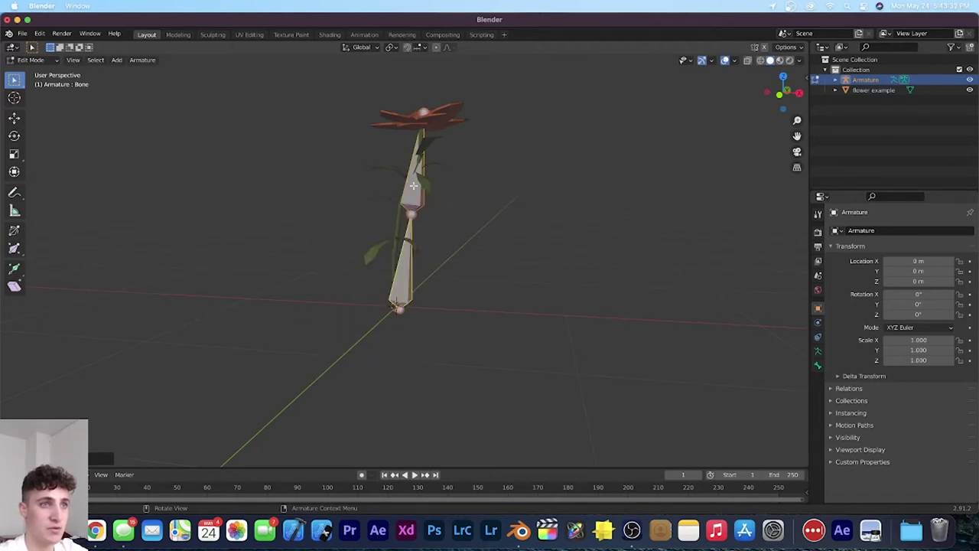
pyautogui.rightClick(413, 185)
pyautogui.click(413, 187)
pyautogui.rightClick(412, 258)
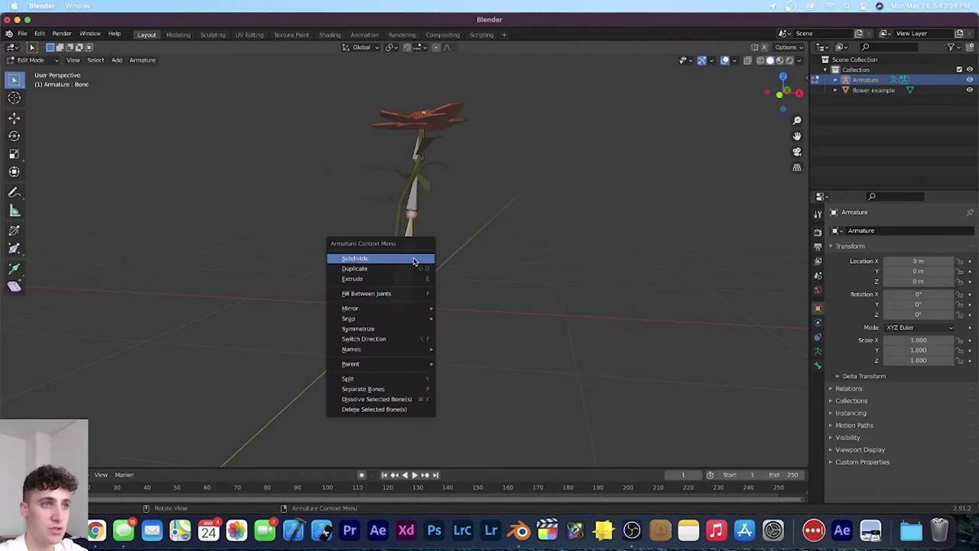
pyautogui.click(413, 257)
# Move the three inner joints of the bone chain onto the curve of the stem.
pyautogui.press('g')
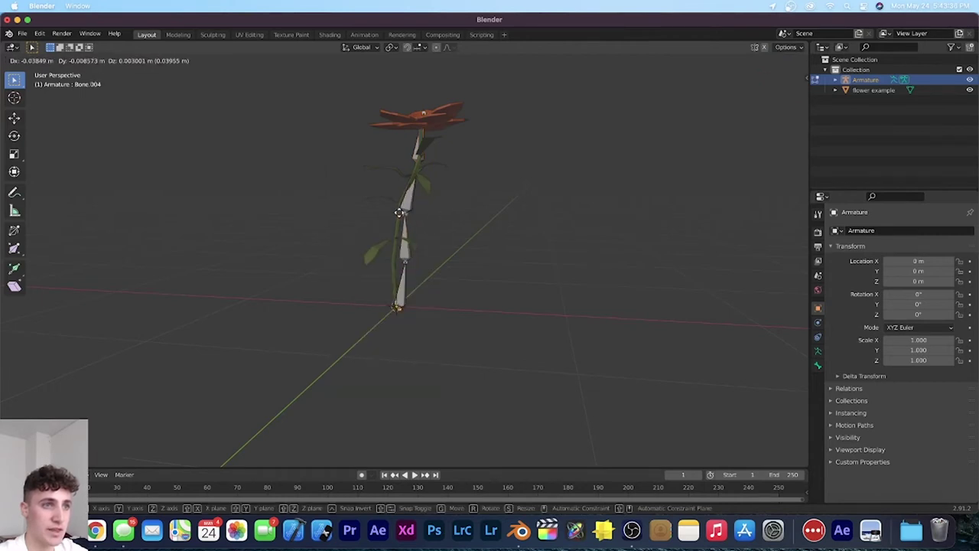
pyautogui.click(399, 212)
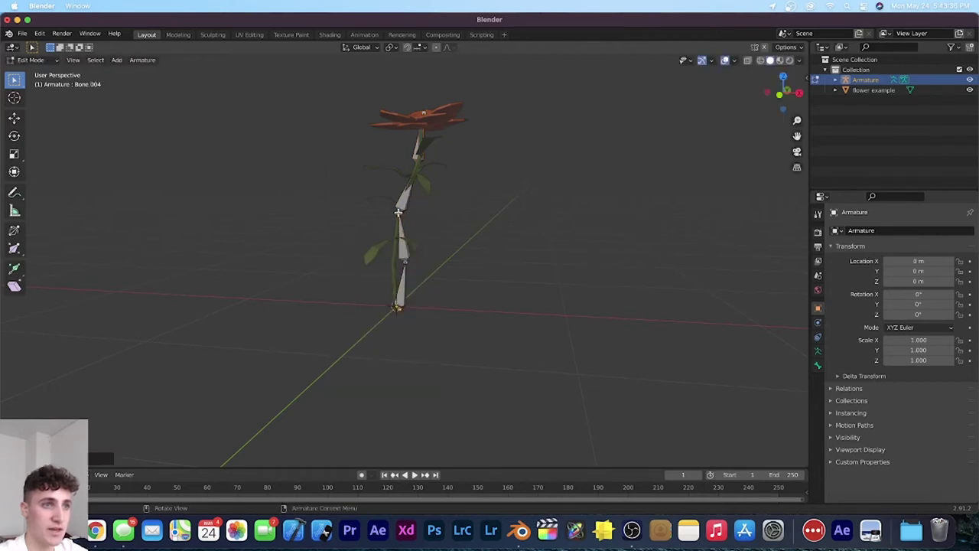
pyautogui.press('g')
pyautogui.click(394, 266)
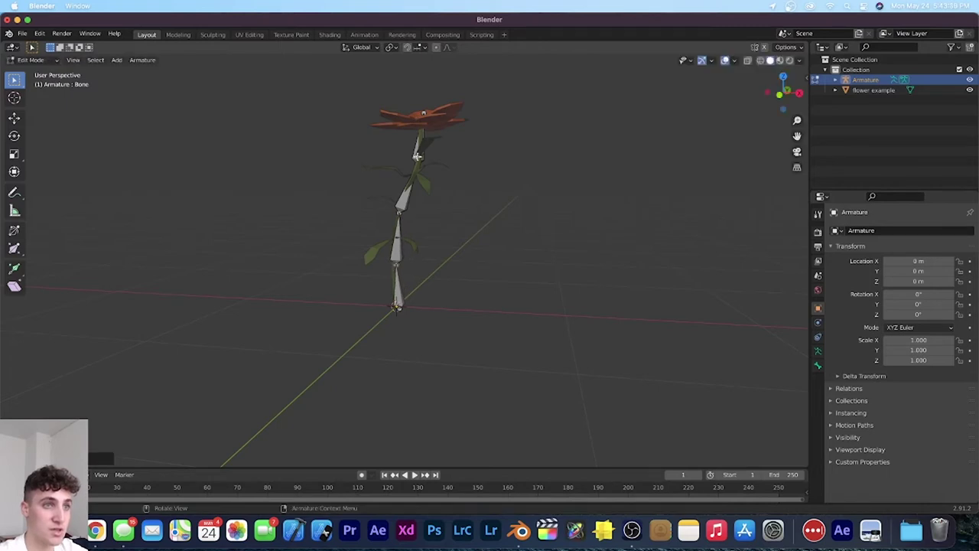
pyautogui.click(419, 158)
pyautogui.press('g')
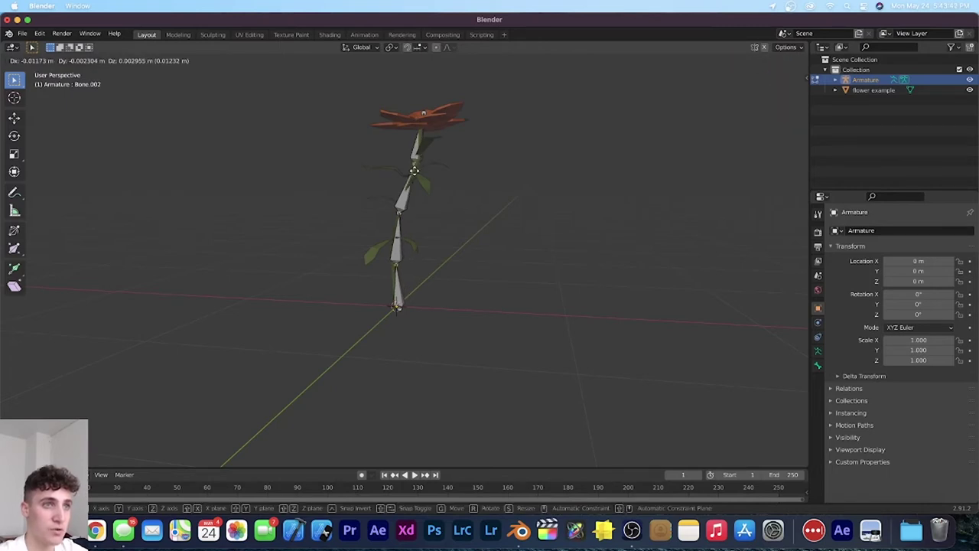
pyautogui.click(418, 160)
# Subdivide each of the four stem bones once more.
pyautogui.rightClick(418, 145)
pyautogui.click(415, 144)
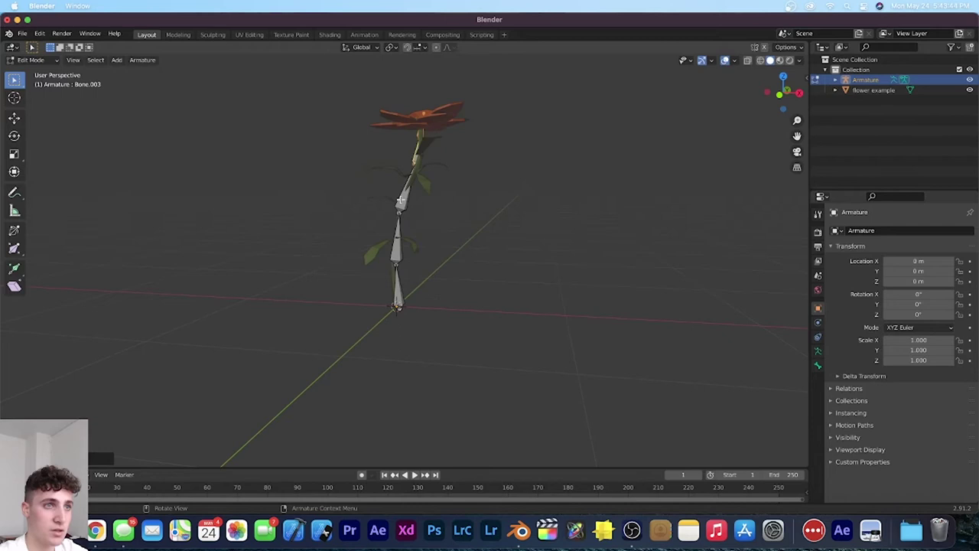
pyautogui.rightClick(400, 200)
pyautogui.click(375, 199)
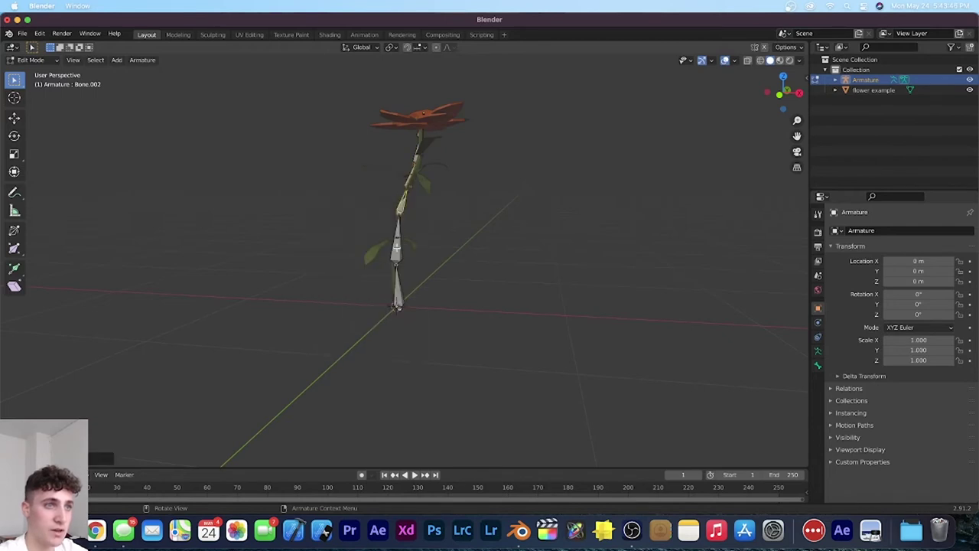
pyautogui.rightClick(397, 246)
pyautogui.click(396, 246)
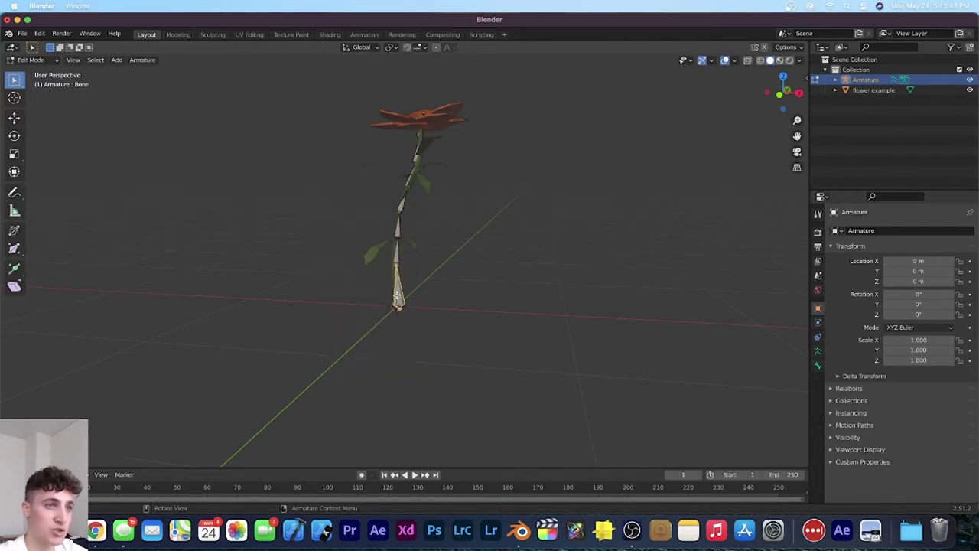
pyautogui.rightClick(399, 293)
pyautogui.click(399, 293)
# Extrude a bone from the stem's upper joint out to the tip of the nearby side leaf.
pyautogui.moveTo(421, 262); pyautogui.dragTo(426, 146, button='middle')
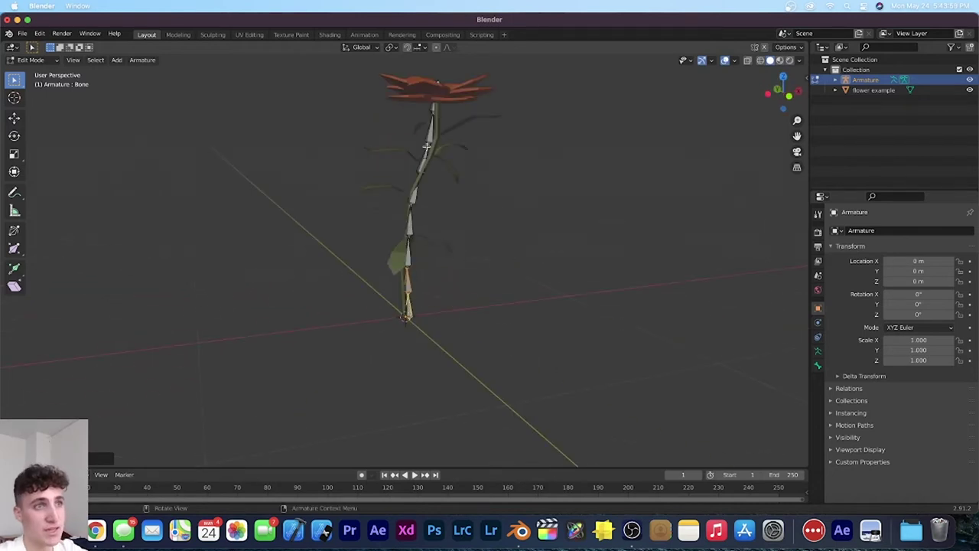
pyautogui.click(427, 144)
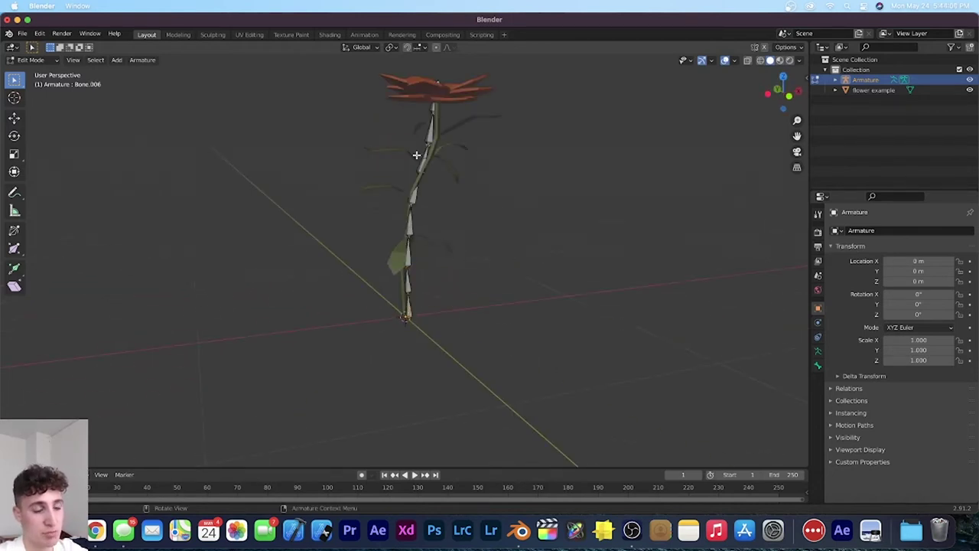
pyautogui.press('e')
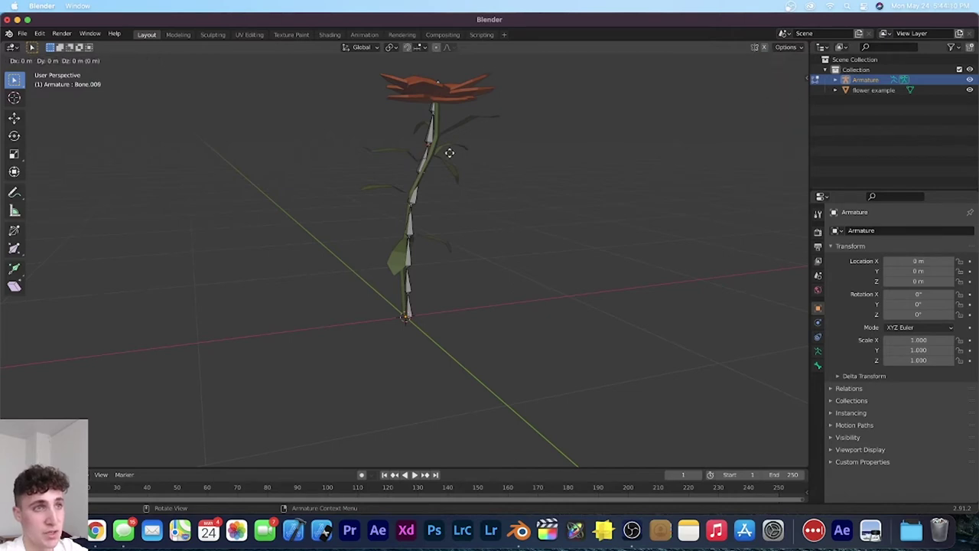
pyautogui.click(392, 158)
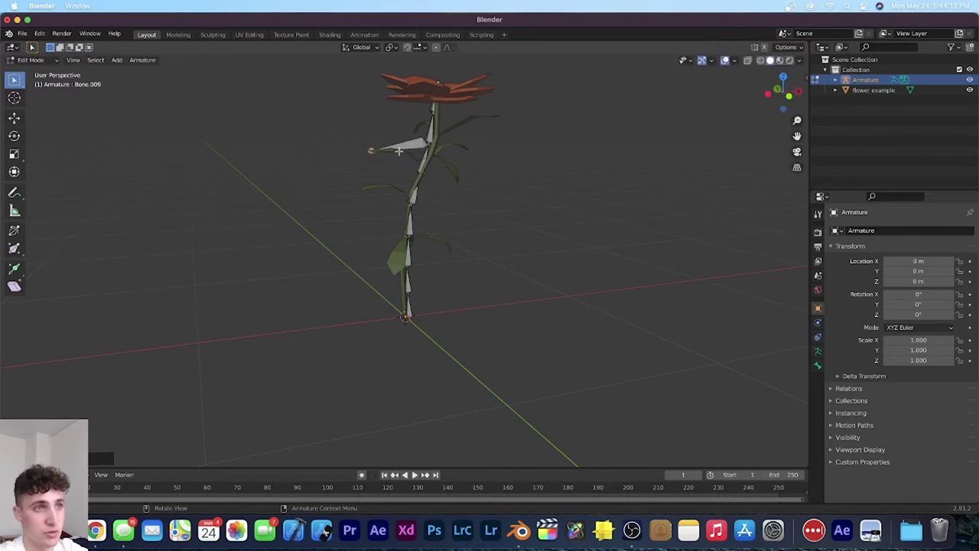
# Subdivide the upper leaf bone and move its middle joint to follow the leaf.
pyautogui.rightClick(405, 146)
pyautogui.press('Escape')
pyautogui.click(402, 146)
pyautogui.press('e')
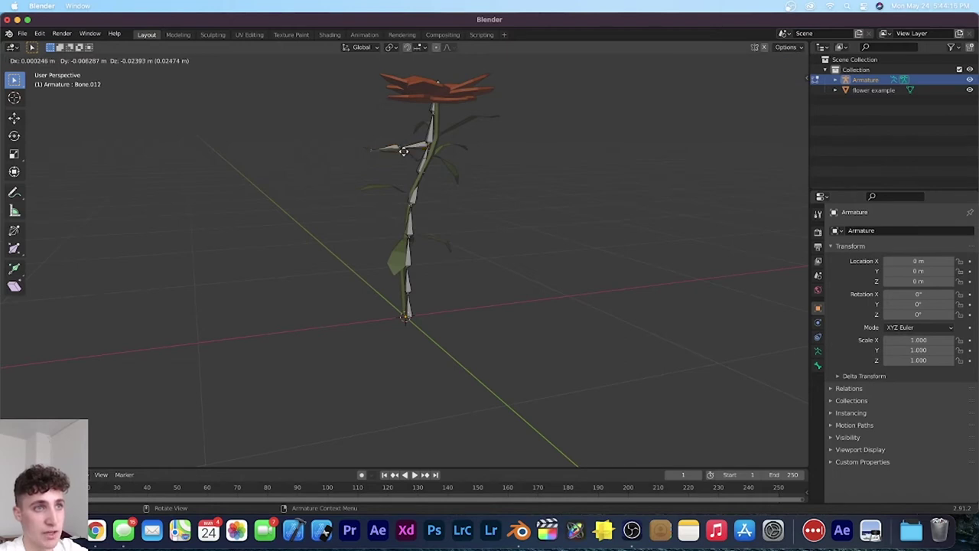
pyautogui.click(403, 149)
pyautogui.press('super+z')
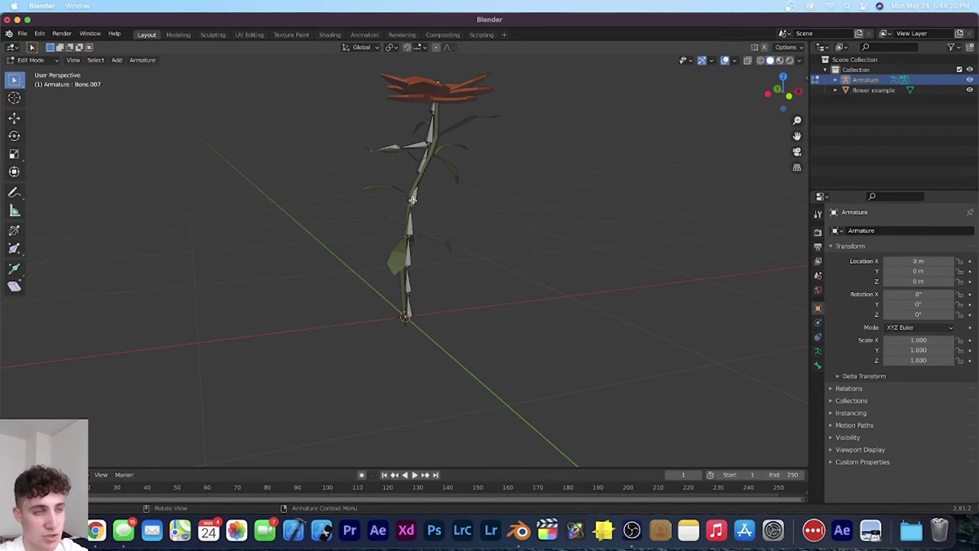
# Extrude a bone from the mid-stem joint to the tip of the next leaf down on the same side and subdivide it.
pyautogui.press('e')
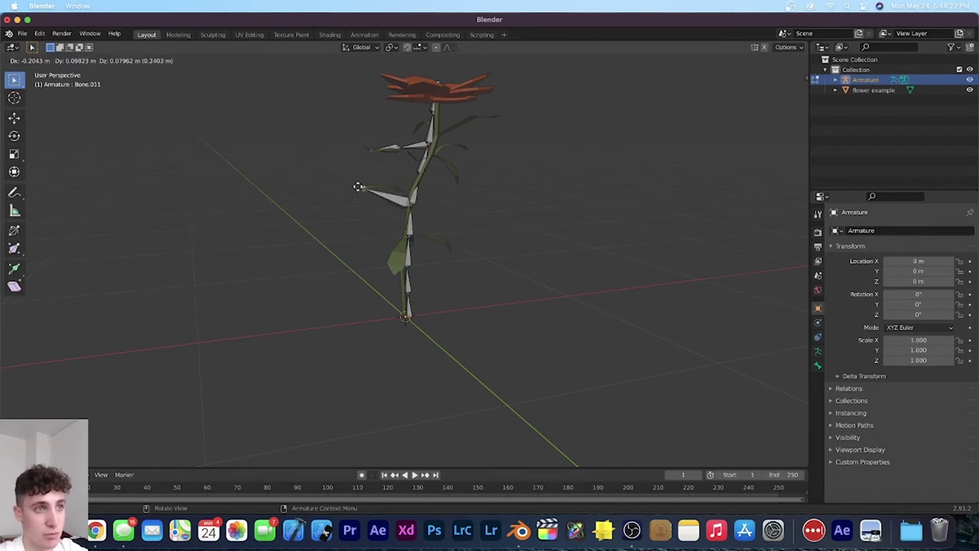
pyautogui.click(362, 187)
pyautogui.rightClick(399, 200)
pyautogui.click(398, 200)
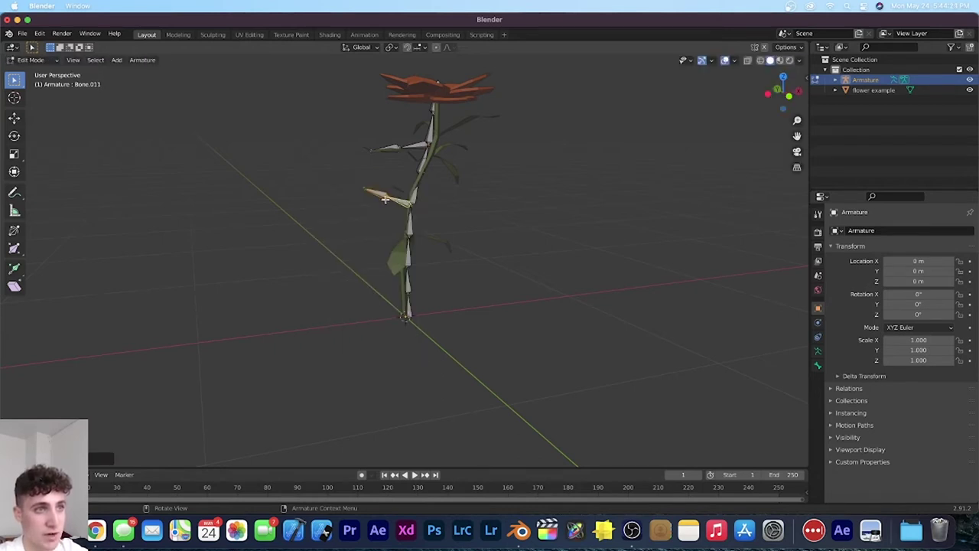
# Raise the middle joint of the second leaf's bones so they follow the leaf's bend.
pyautogui.press('g')
pyautogui.click(391, 188)
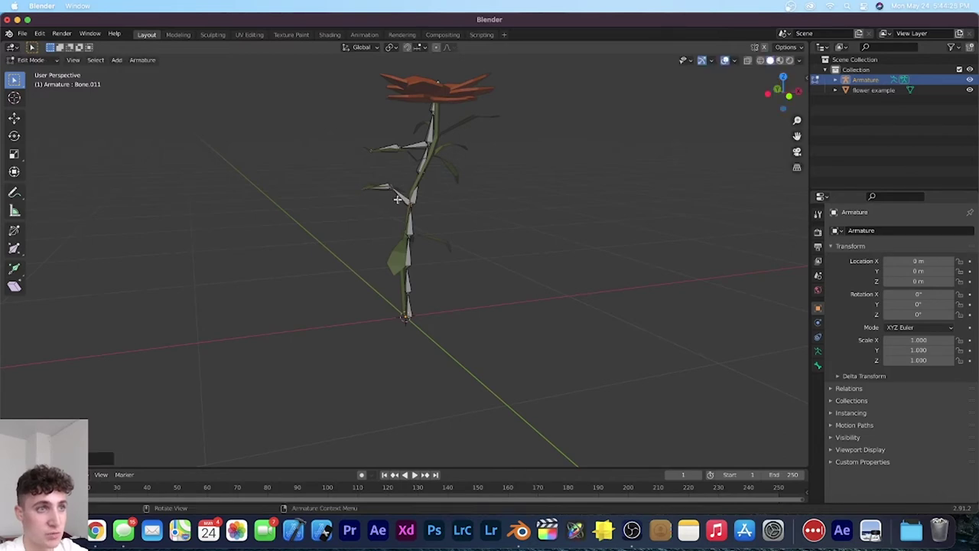
pyautogui.click(399, 197)
pyautogui.moveTo(398, 197); pyautogui.dragTo(451, 161, button='middle')
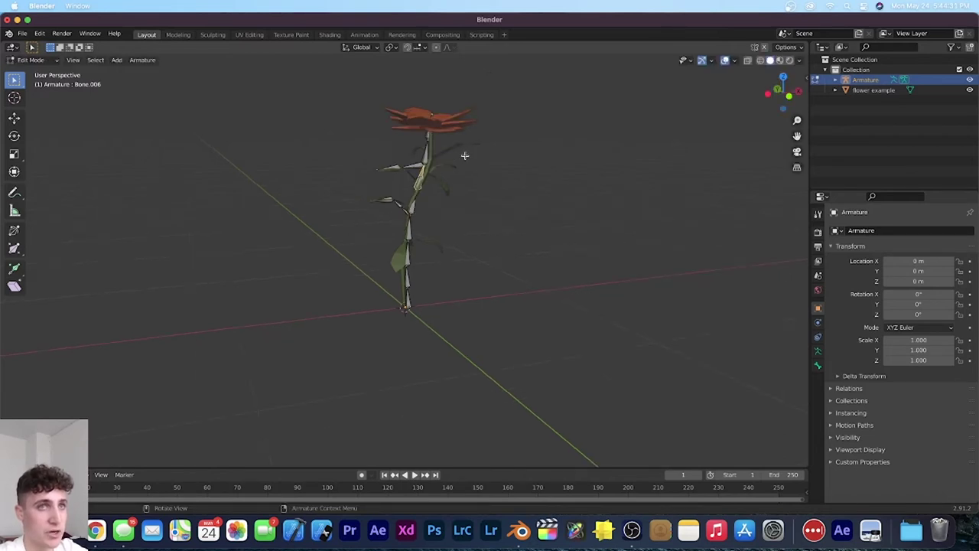
# Return to Object Mode and parent the flower mesh to the armature with automatic weights.
pyautogui.click(31, 60)
pyautogui.click(27, 70)
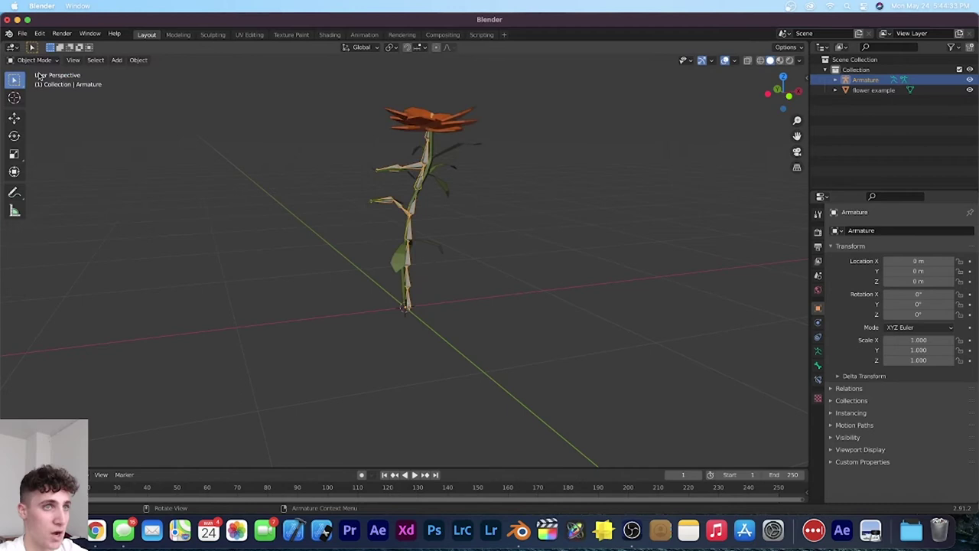
pyautogui.click(880, 91)
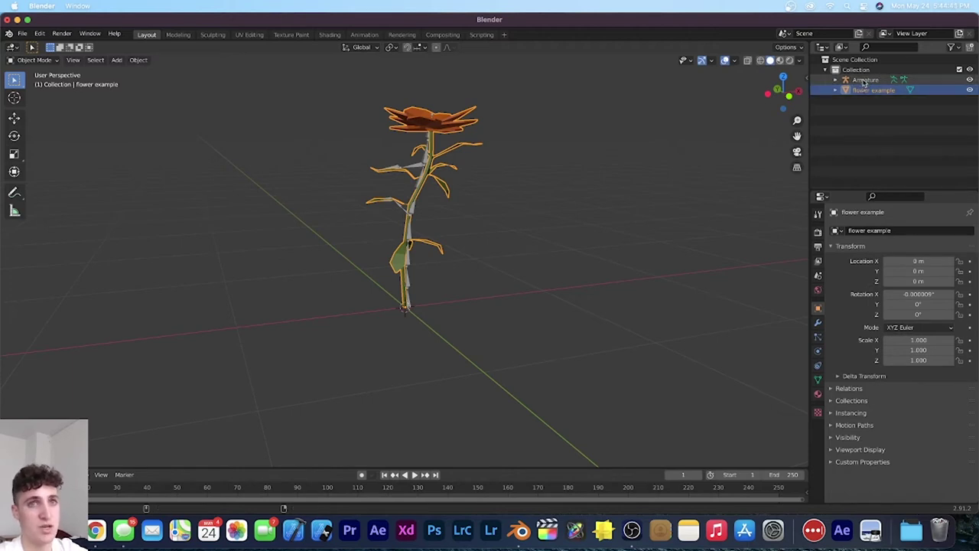
pyautogui.keyDown('ctrl'); pyautogui.click(865, 80); pyautogui.keyUp('ctrl')
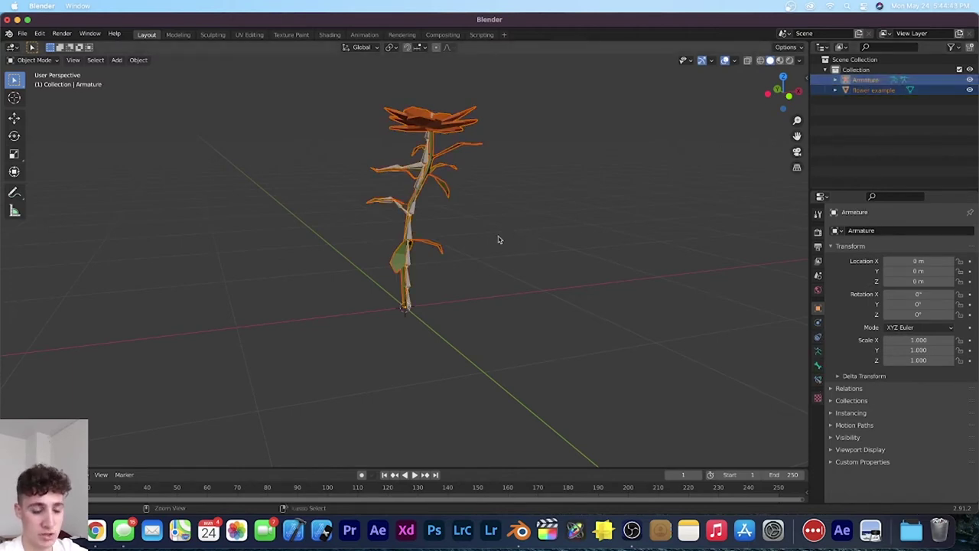
pyautogui.hotkey('ctrl', 'p')
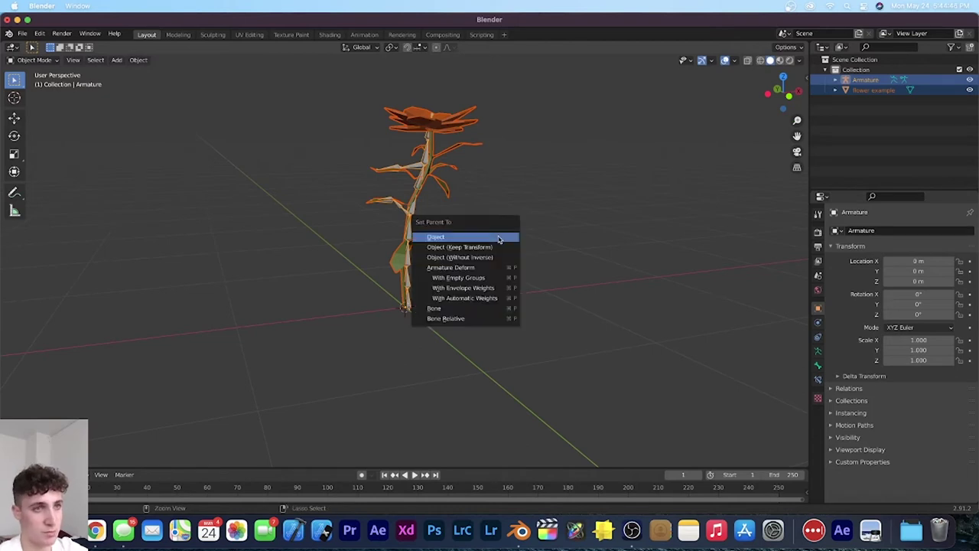
pyautogui.click(486, 298)
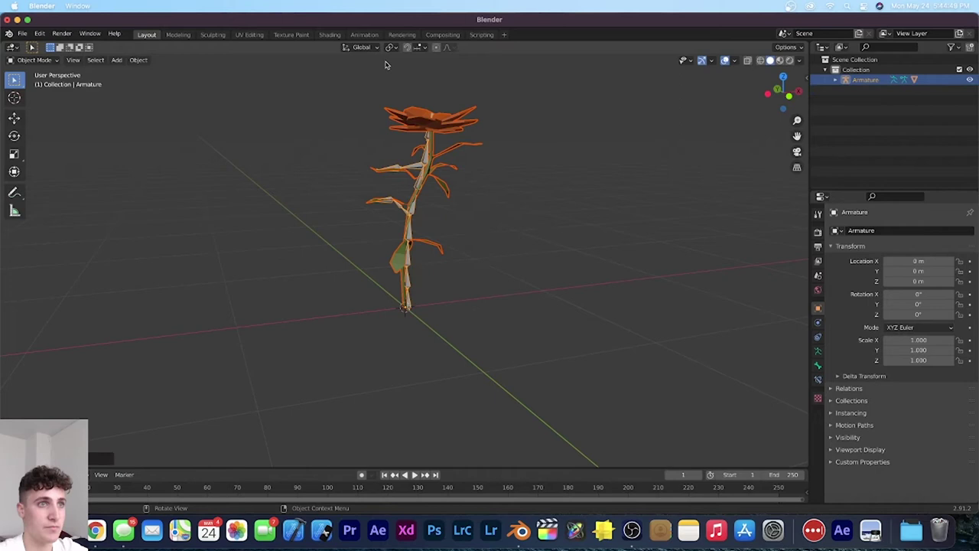
# Switch the armature from Object Mode to Pose Mode.
pyautogui.click(52, 59)
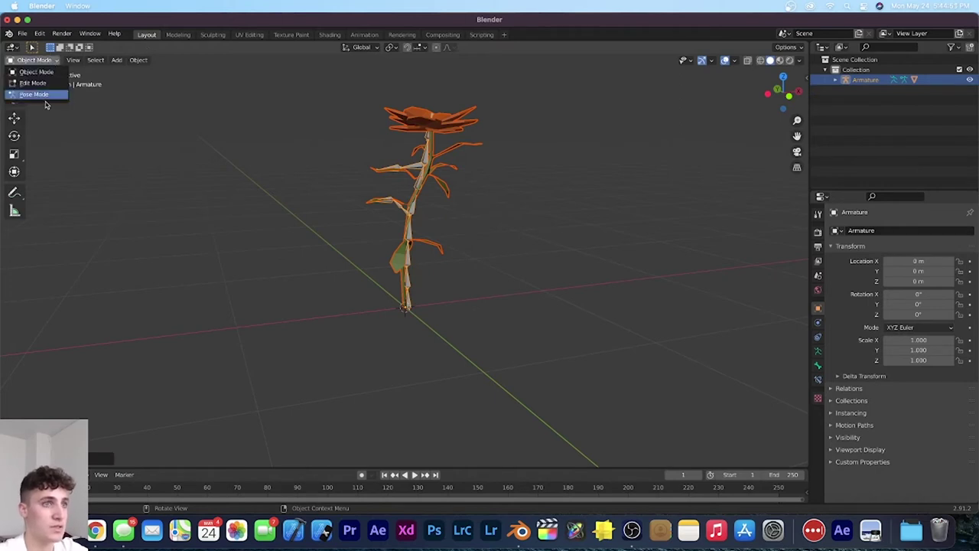
pyautogui.click(40, 60)
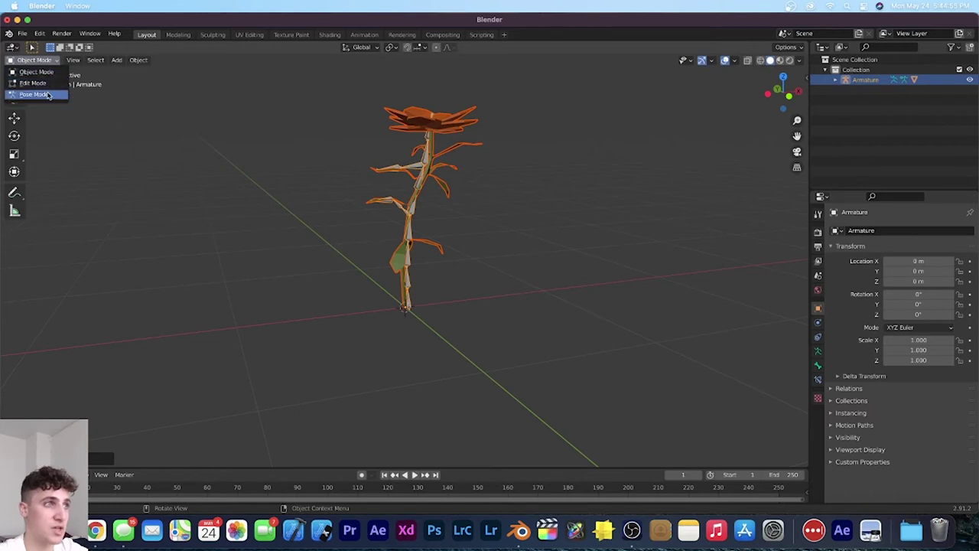
pyautogui.click(45, 93)
# Try rotating the upper stem bones and a leaf bone to test how the mesh deforms, reverting each rotation.
pyautogui.press('r')
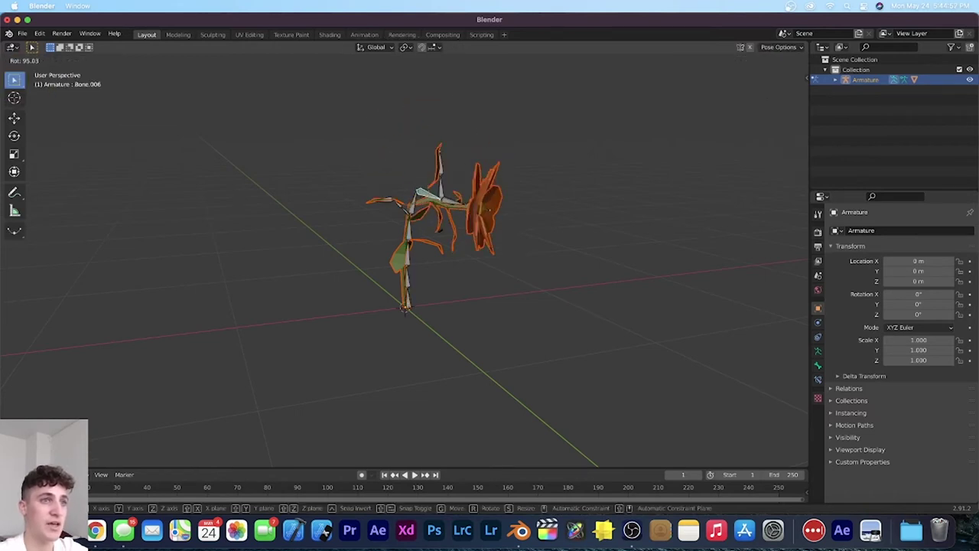
pyautogui.click(402, 232)
pyautogui.hotkey('ctrl', 'z')
pyautogui.click(413, 207)
pyautogui.press('r')
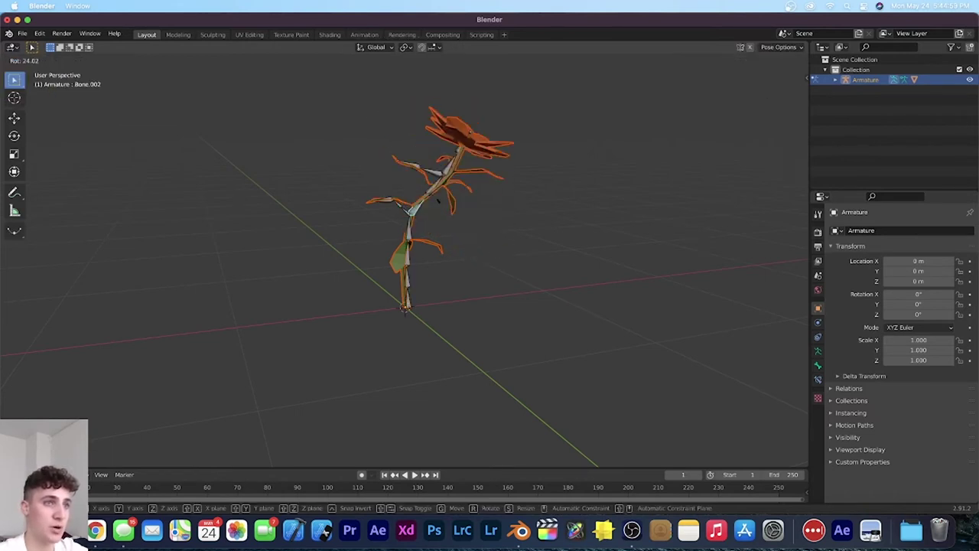
pyautogui.press('Escape')
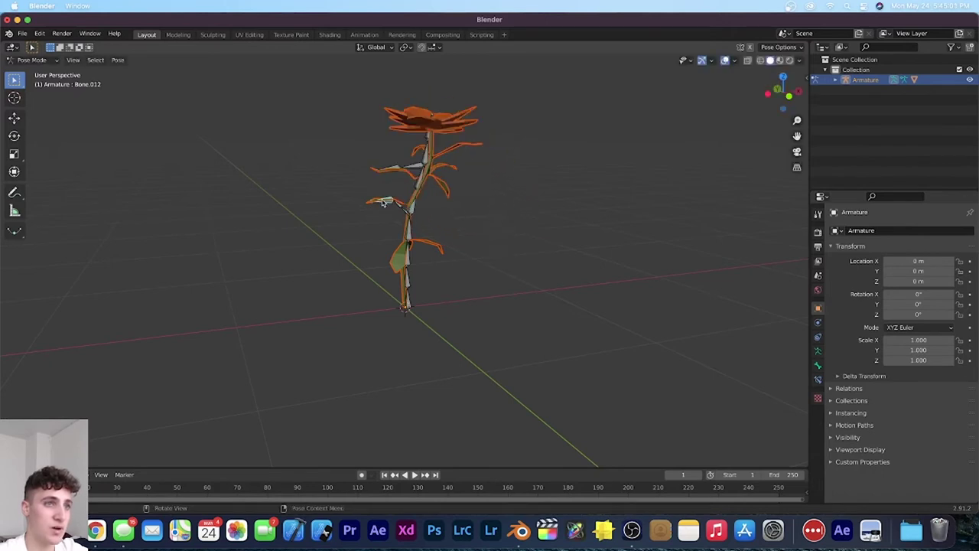
pyautogui.press('r')
pyautogui.press('Escape')
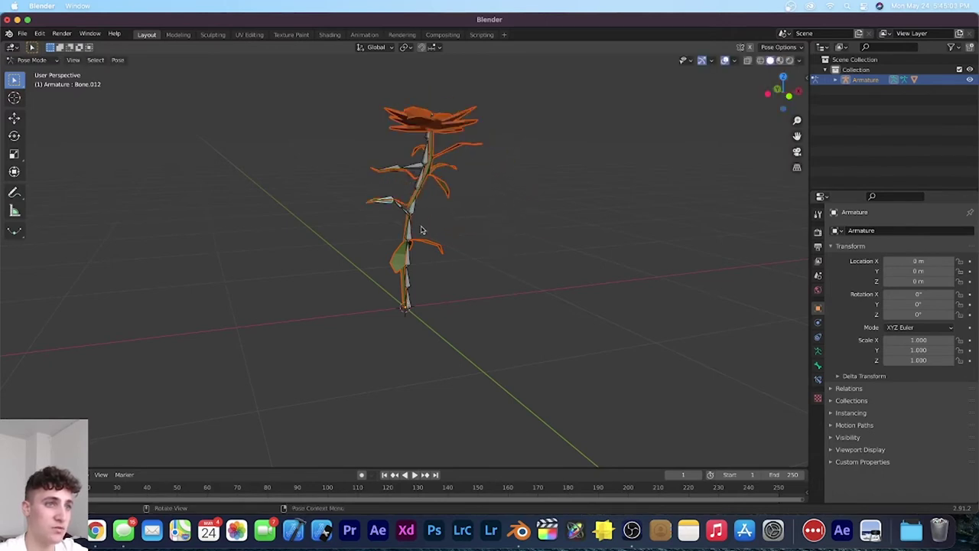
# Try rotating the two lower stem bones to test the bend of the whole flower, reverting each rotation.
pyautogui.click(408, 229)
pyautogui.press('r')
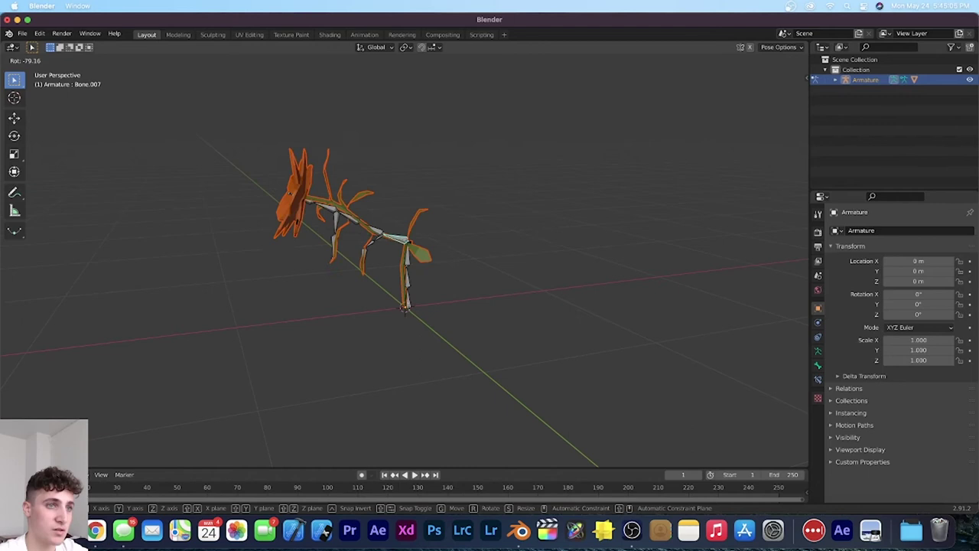
pyautogui.click(305, 228)
pyautogui.hotkey('ctrl', 'z')
pyautogui.click(407, 282)
pyautogui.press('r')
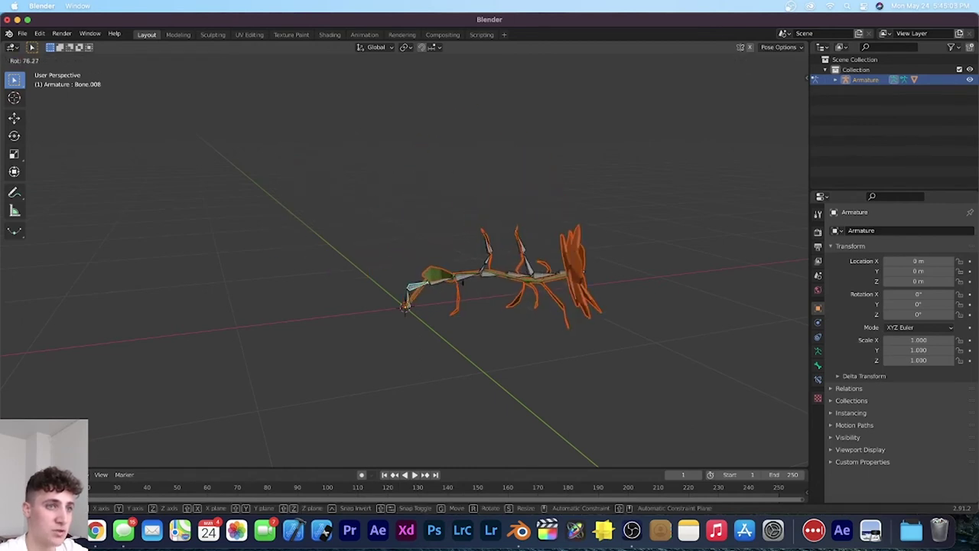
pyautogui.click(358, 239)
# Export the rigged flower to the Desktop as an FBX file named flower example.
pyautogui.click(22, 33)
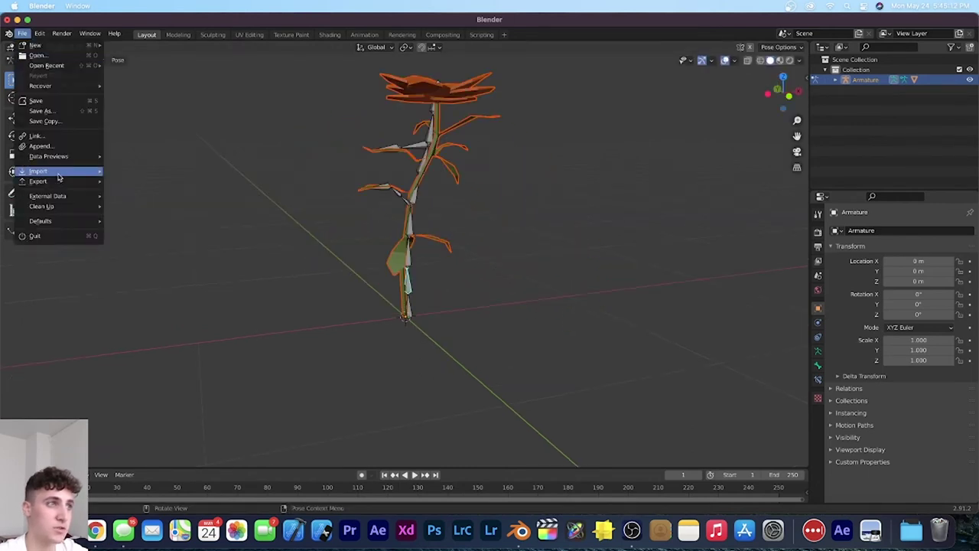
pyautogui.moveTo(59, 184)
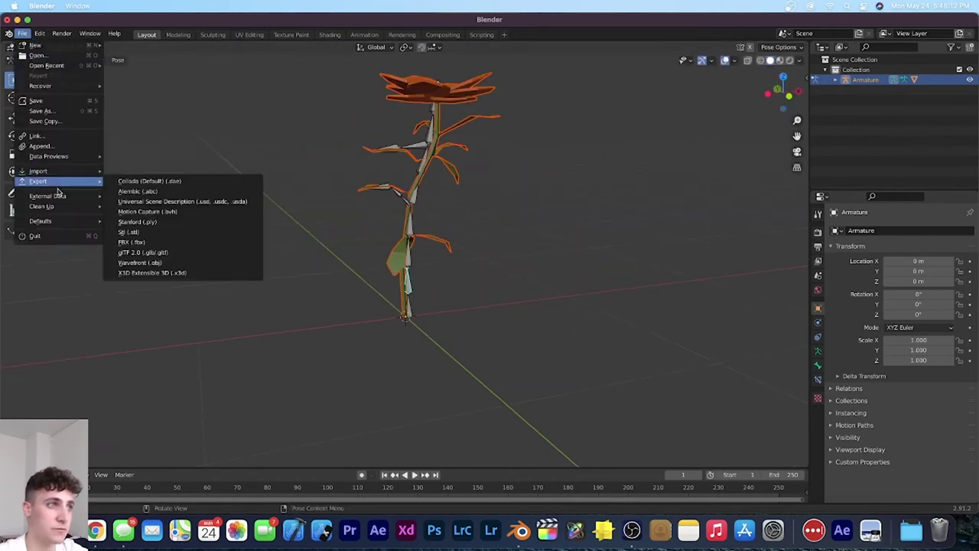
pyautogui.click(161, 245)
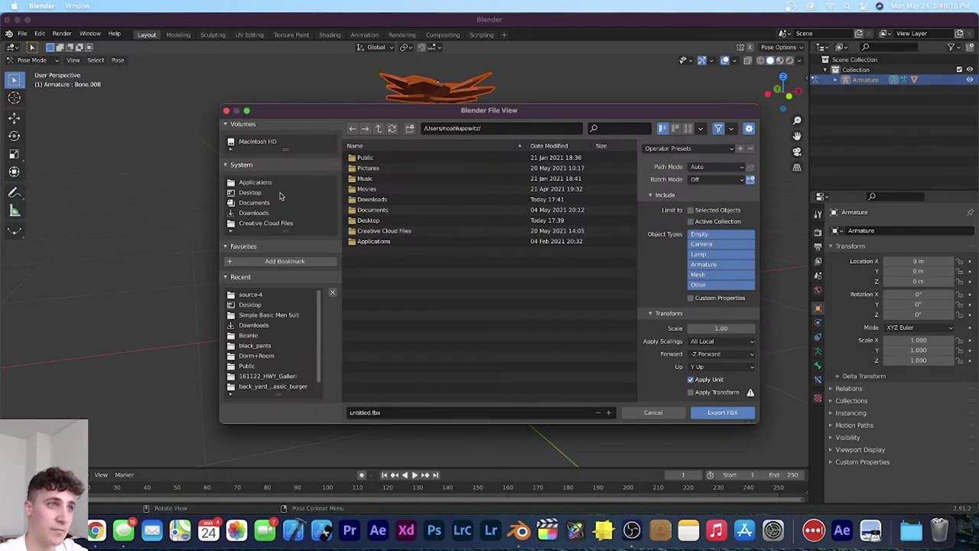
pyautogui.press('Escape')
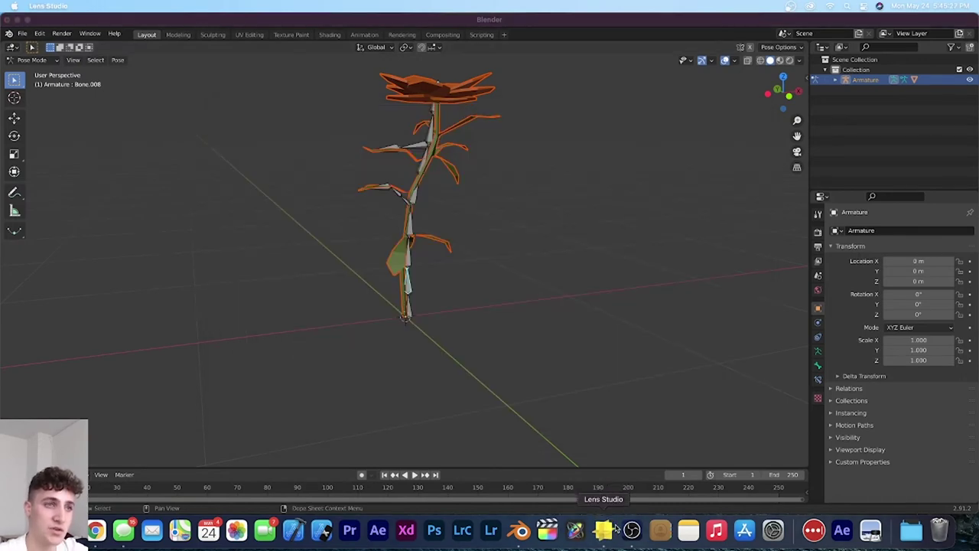
# Switch to Lens Studio, search the templates for "chain" and open the Chain Physics template.
pyautogui.click(616, 528)
pyautogui.click(554, 48)
pyautogui.write('chain')
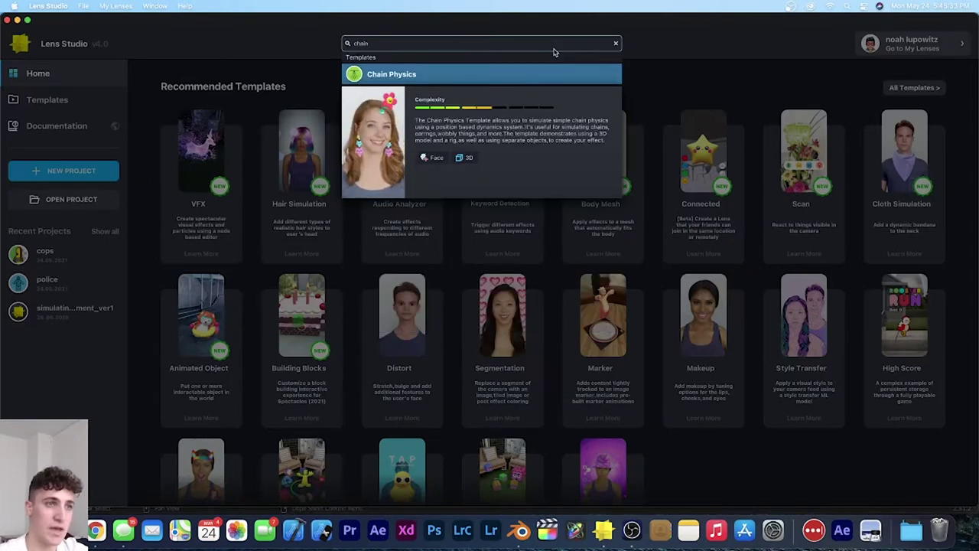
pyautogui.click(511, 77)
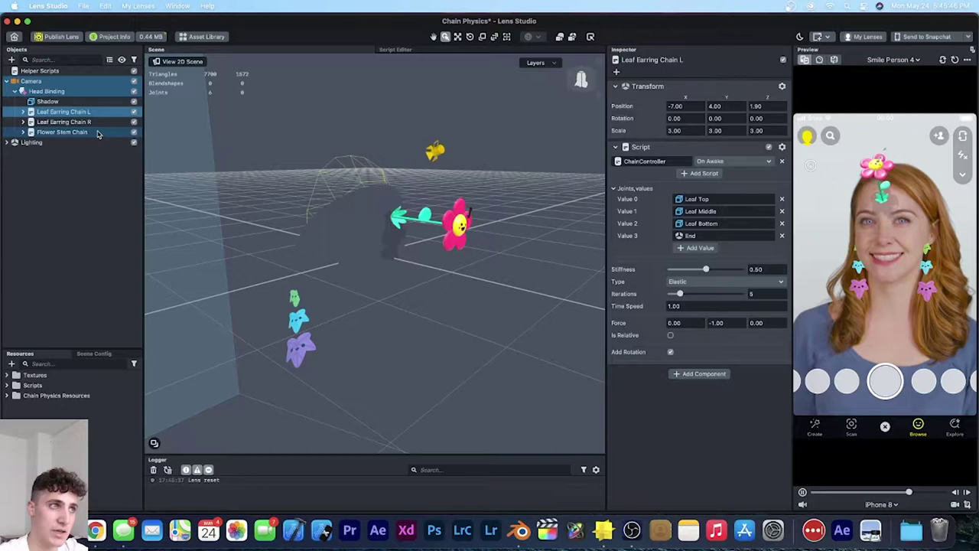
# Delete the Leaf Earring Chain L, Leaf Earring Chain R and Flower Stem Chain objects from Head Binding.
pyautogui.keyDown('shift'); pyautogui.click(84, 131); pyautogui.keyUp('shift')
pyautogui.rightClick(98, 134)
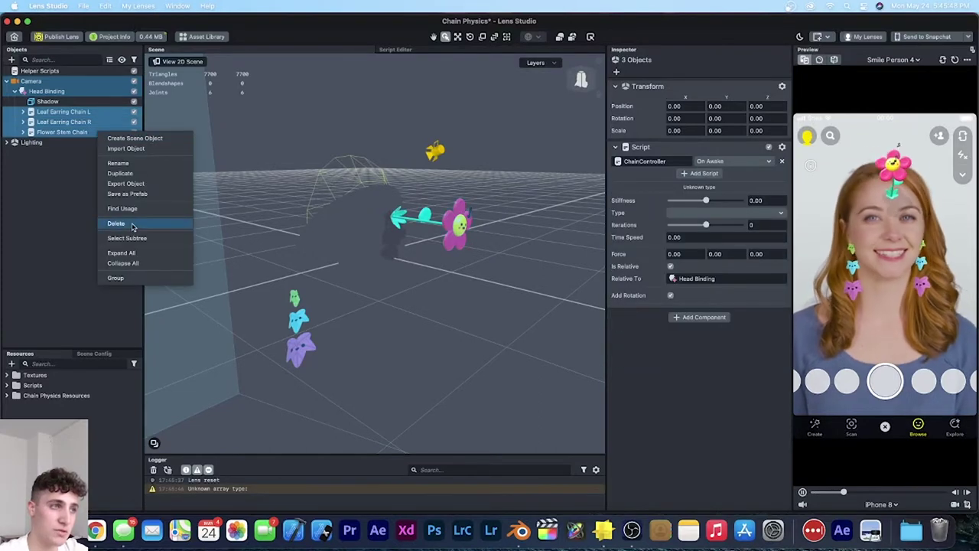
pyautogui.click(116, 223)
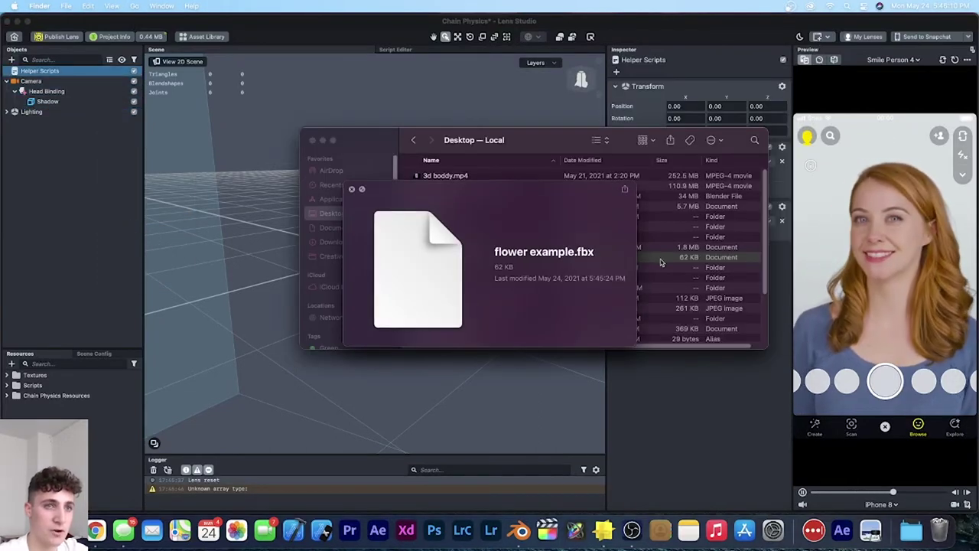
# Import flower example.fbx from the Desktop into the project scene.
pyautogui.moveTo(294, 223); pyautogui.dragTo(266, 224)
pyautogui.click(534, 347)
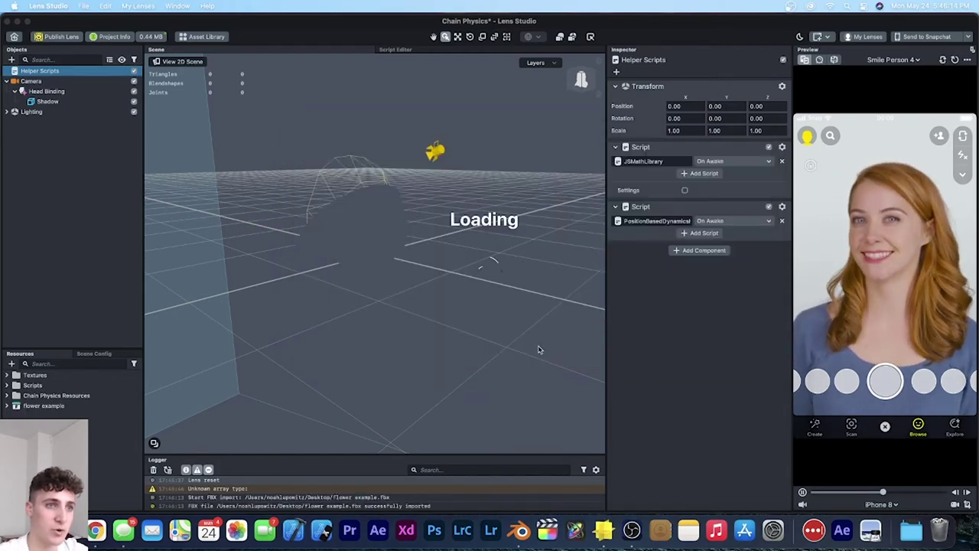
pyautogui.scroll(-10, 511, 291)
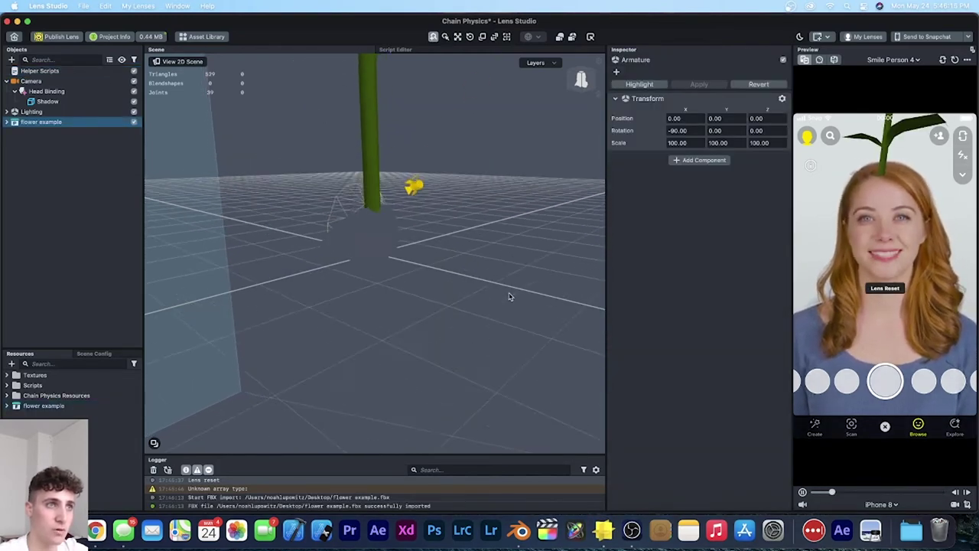
pyautogui.keyDown('alt'); pyautogui.moveTo(511, 297); pyautogui.dragTo(421, 227); pyautogui.keyUp('alt')
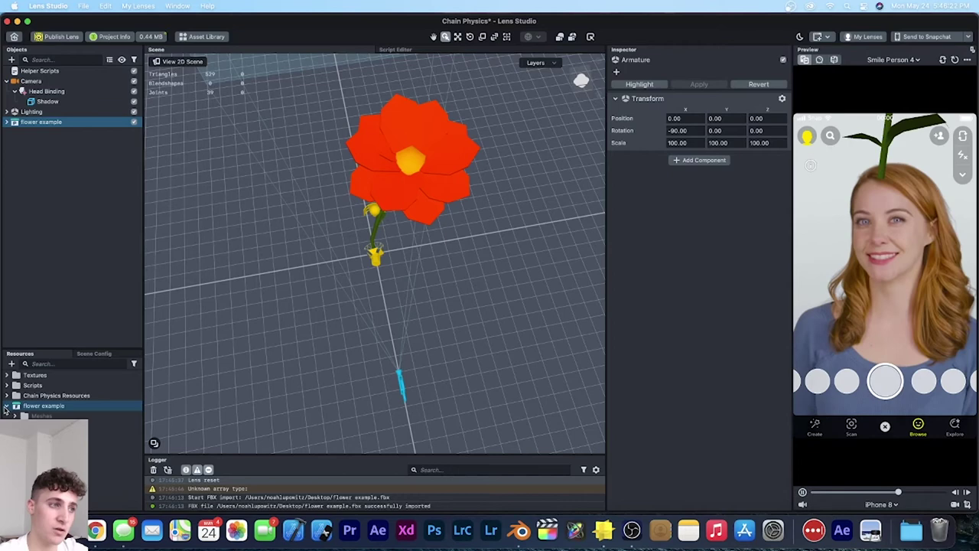
# Make the flower's materials two-sided and place the flower example object under Head Binding.
pyautogui.click(46, 436)
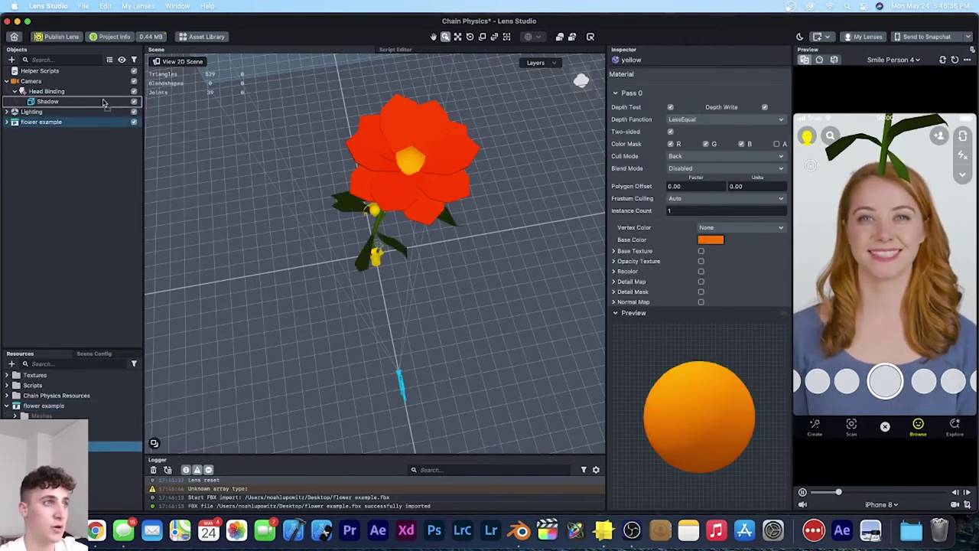
pyautogui.moveTo(105, 98); pyautogui.dragTo(107, 108)
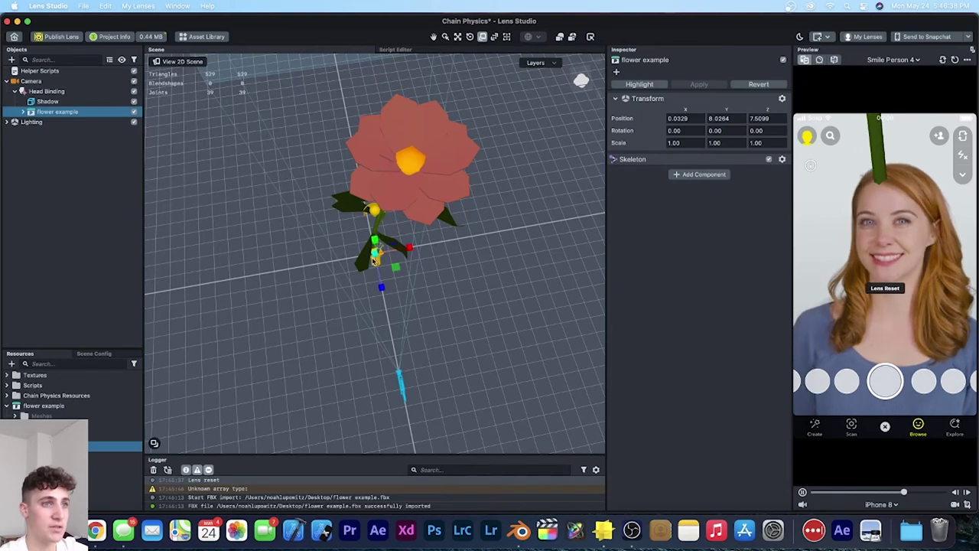
# Fit the flower to the head with a uniform scale of about 0.13, an X rotation of about 39.6° and position Y 8.96, Z 6.55.
pyautogui.moveTo(376, 258); pyautogui.dragTo(430, 279)
pyautogui.scroll(5, 403, 246)
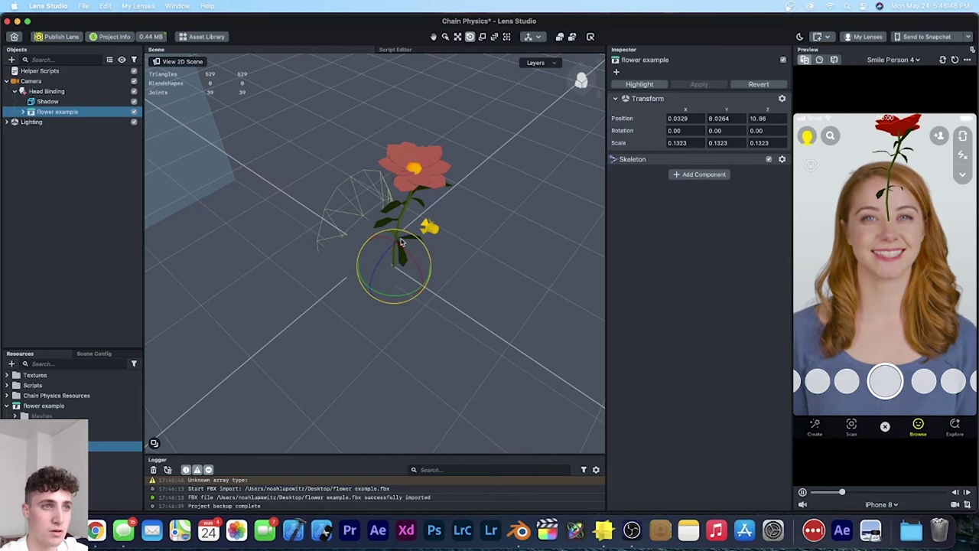
pyautogui.moveTo(401, 242); pyautogui.dragTo(392, 266)
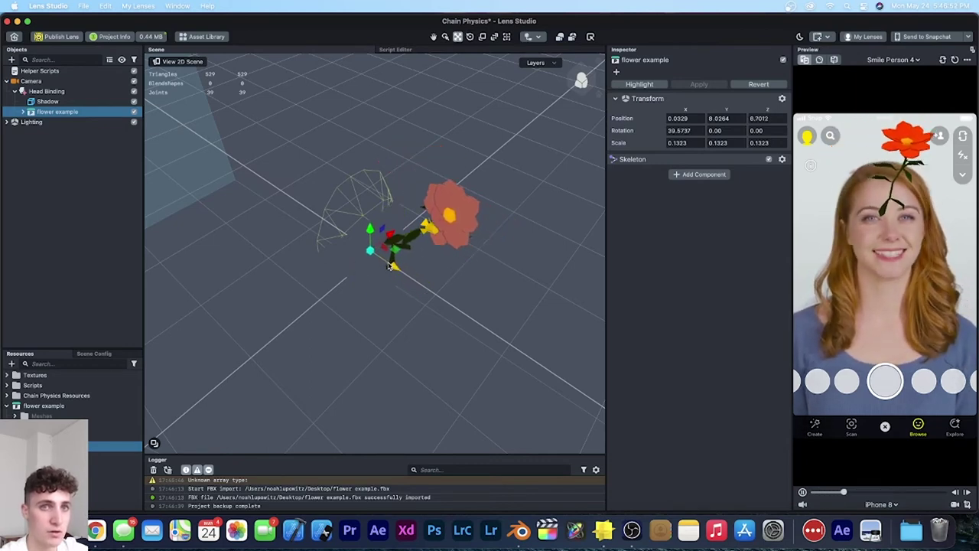
pyautogui.moveTo(372, 234)
pyautogui.mouseDown()
pyautogui.moveTo(368, 217)
pyautogui.moveTo(369, 228)
pyautogui.mouseUp()
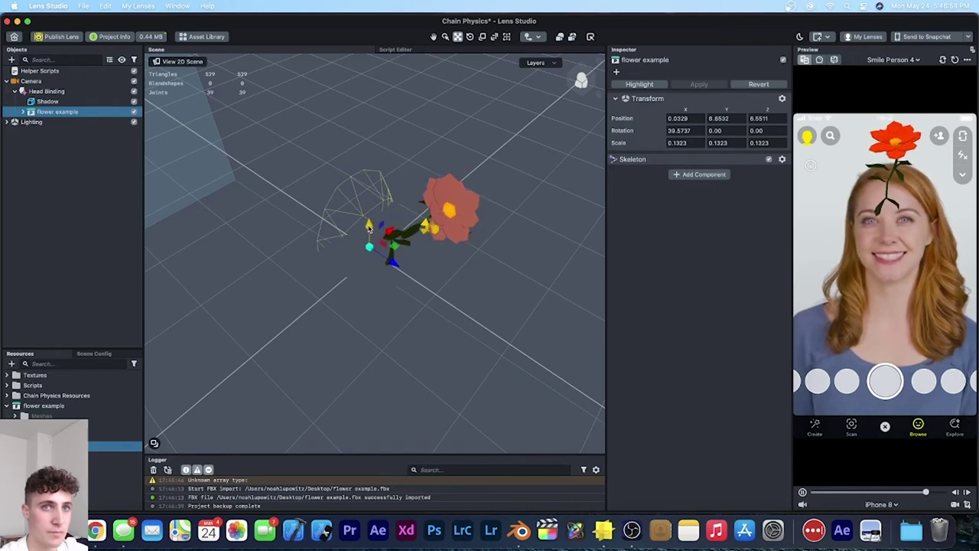
# Add the ChainController script from the Scripts folder to the flower example object.
pyautogui.doubleClick(53, 111)
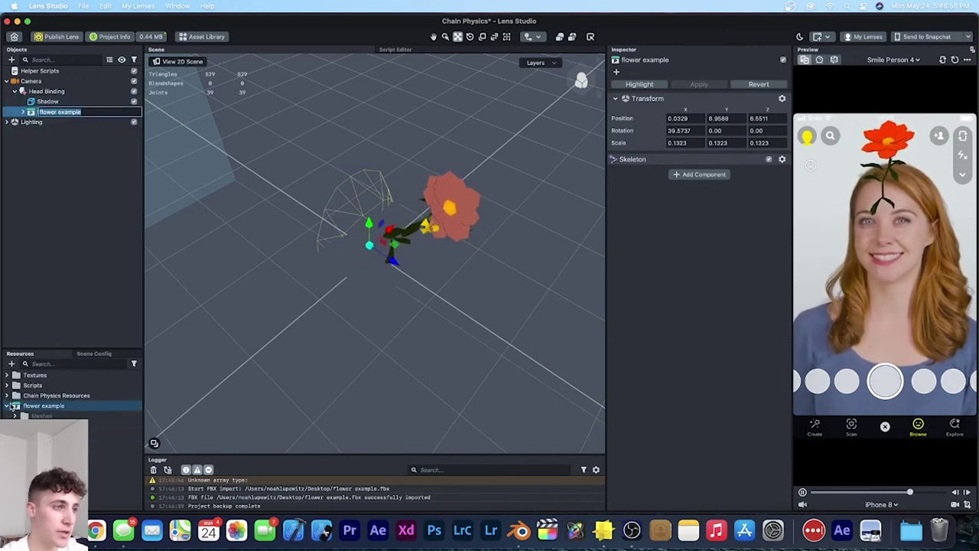
pyautogui.click(7, 406)
pyautogui.click(7, 386)
pyautogui.click(74, 407)
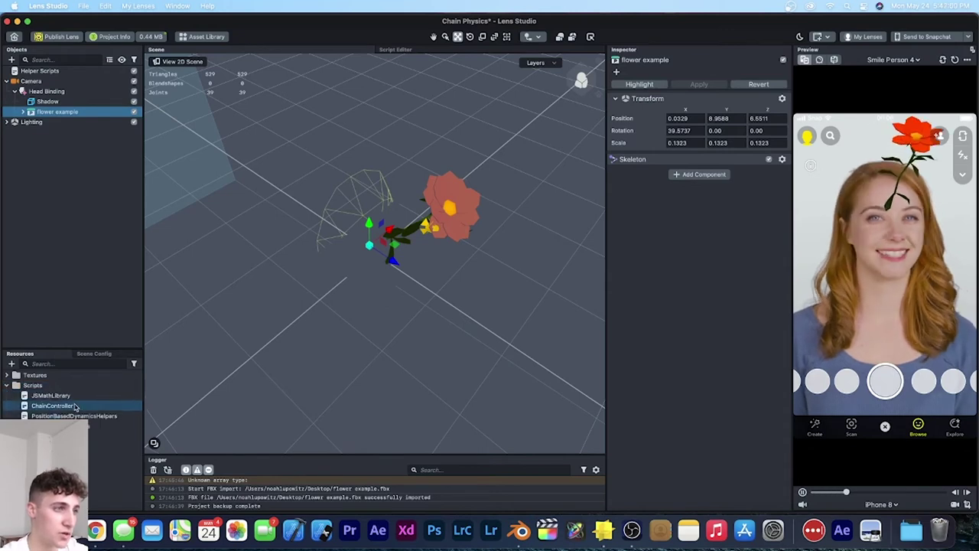
pyautogui.moveTo(672, 299); pyautogui.dragTo(672, 295)
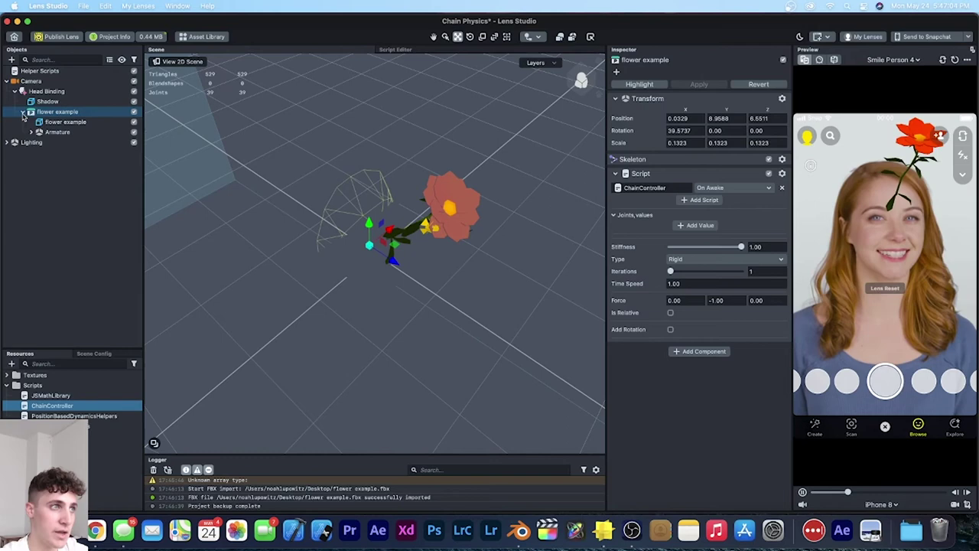
# Expand the armature's full bone hierarchy and add nine empty joint values, Value 0 to Value 8, to the ChainController.
pyautogui.click(31, 132)
pyautogui.click(39, 142)
pyautogui.click(47, 153)
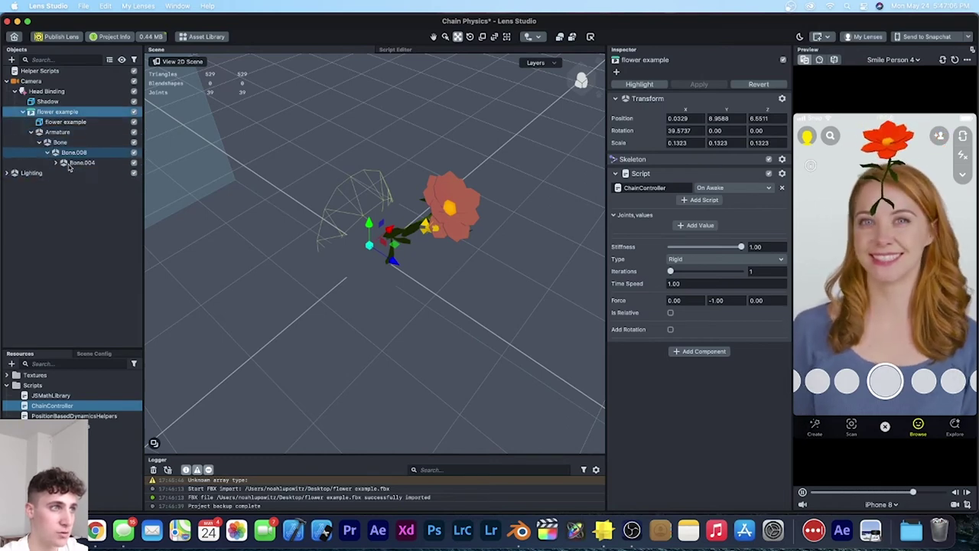
pyautogui.click(64, 172)
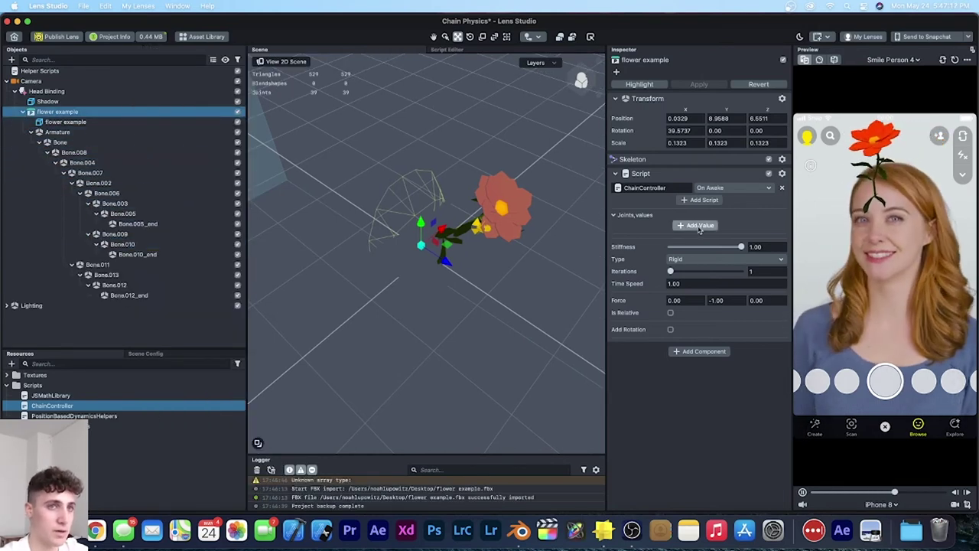
pyautogui.click(696, 228)
pyautogui.click(696, 239)
pyautogui.click(691, 251)
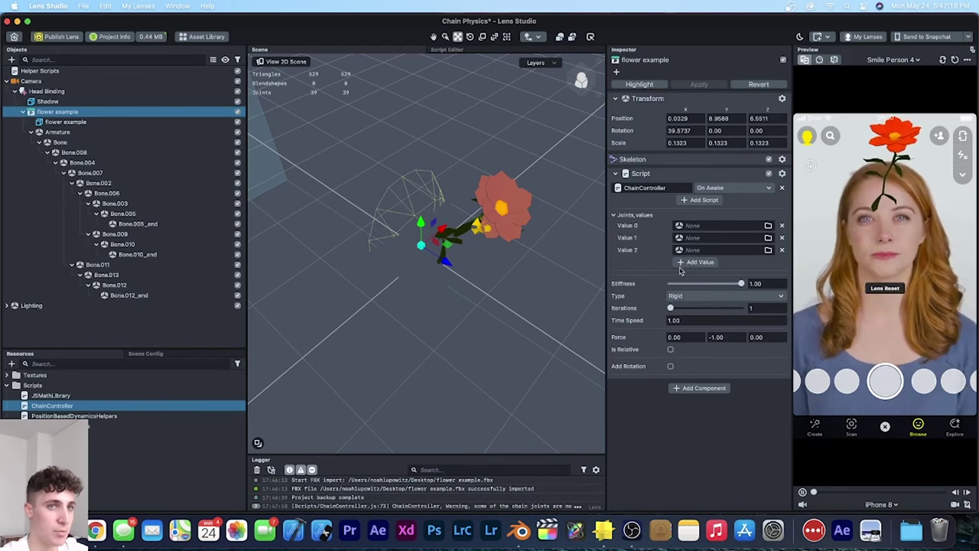
pyautogui.click(691, 265)
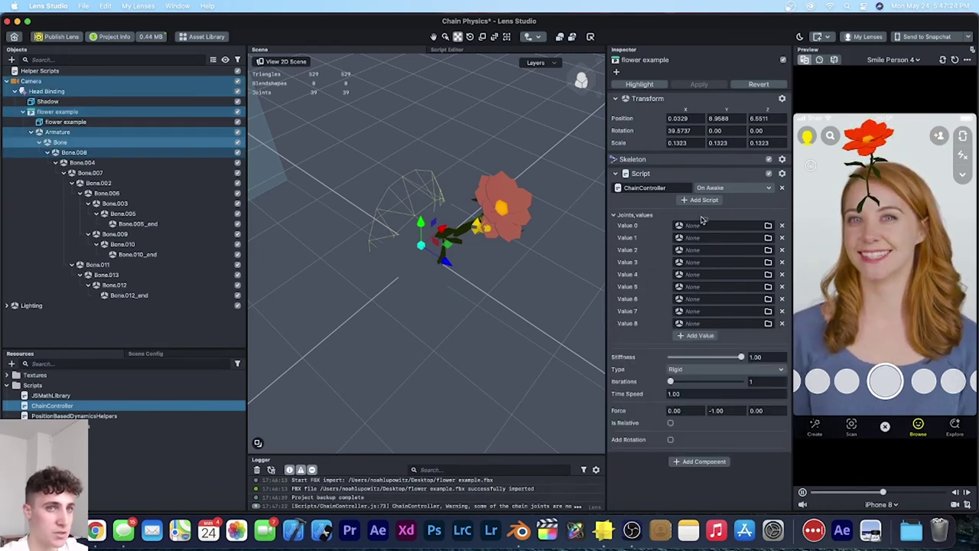
# Assign the stem chain to the joint values in order: Bone, Bone.008, Bone.004, Bone.007, Bone.002, Bone.006, Bone.003, Bone.005, Bone.005_end.
pyautogui.moveTo(702, 219); pyautogui.dragTo(702, 226)
pyautogui.moveTo(145, 152); pyautogui.dragTo(709, 250)
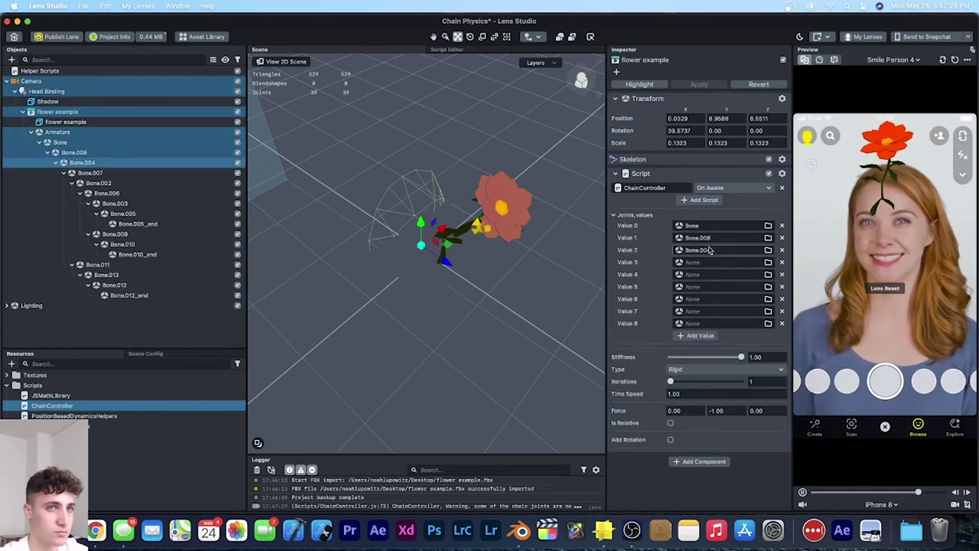
pyautogui.moveTo(126, 173); pyautogui.dragTo(708, 273)
pyautogui.moveTo(134, 192); pyautogui.dragTo(708, 299)
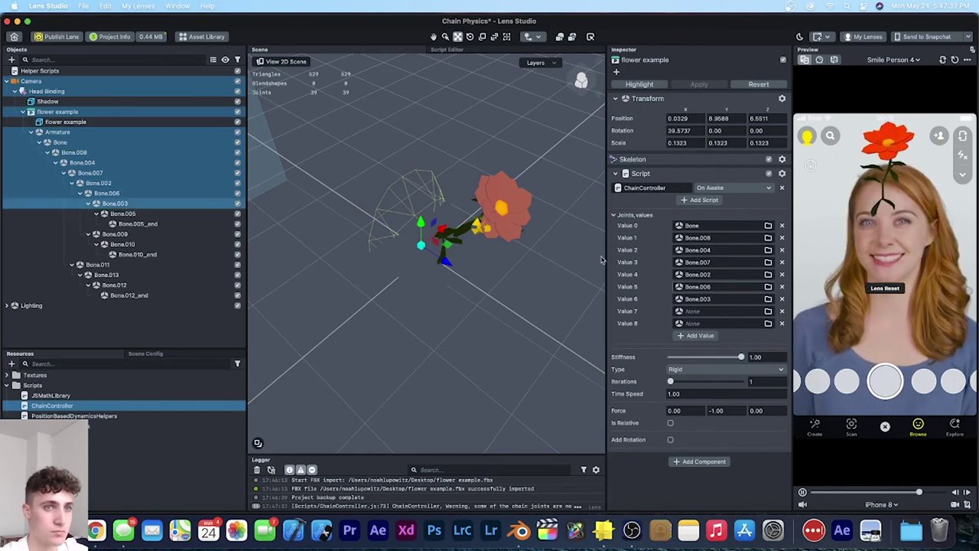
pyautogui.moveTo(123, 213); pyautogui.dragTo(731, 329)
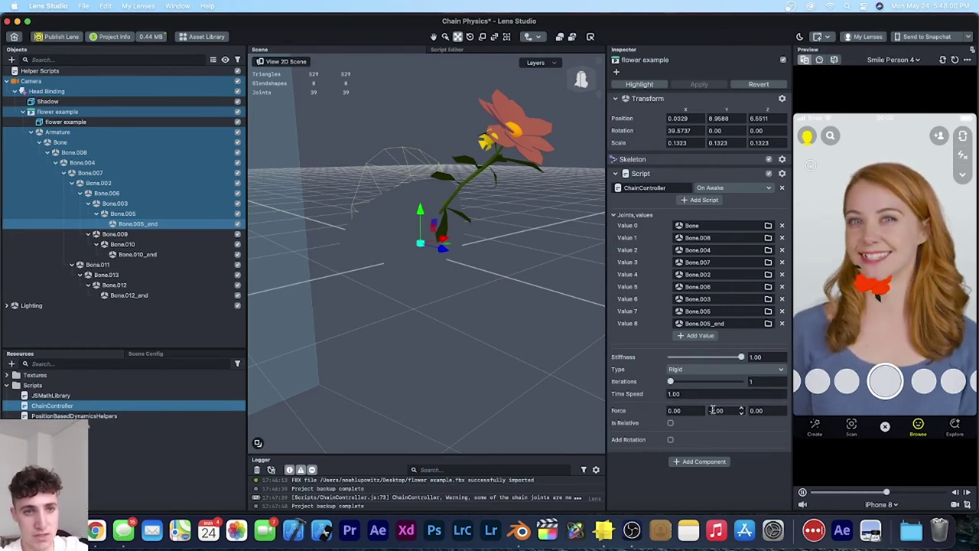
# Set the ChainController's Y force to 1.00.
pyautogui.press('BackSpace')
pyautogui.press('Return')
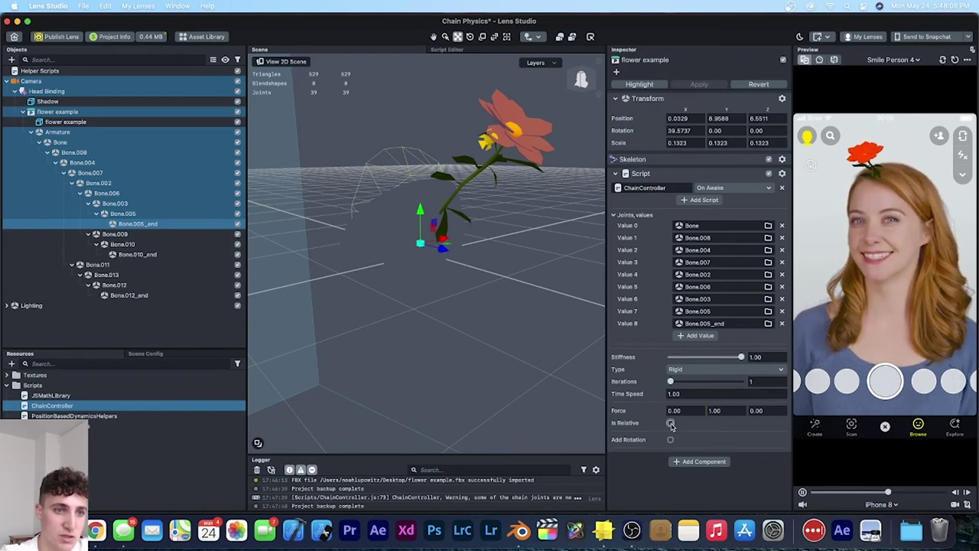
# Make the ChainController's force relative to Head Binding and enable Add Rotation.
pyautogui.click(671, 423)
pyautogui.click(705, 436)
pyautogui.write('head')
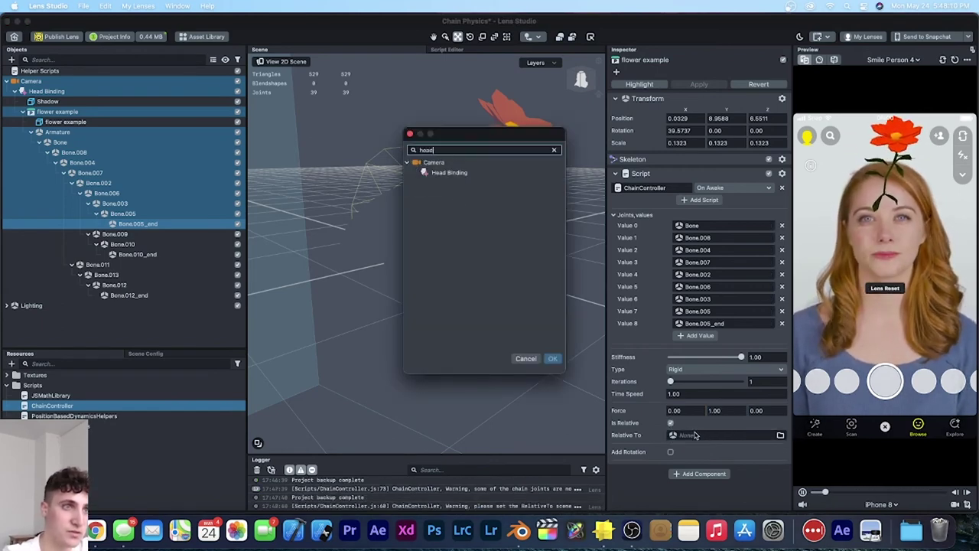
pyautogui.click(449, 172)
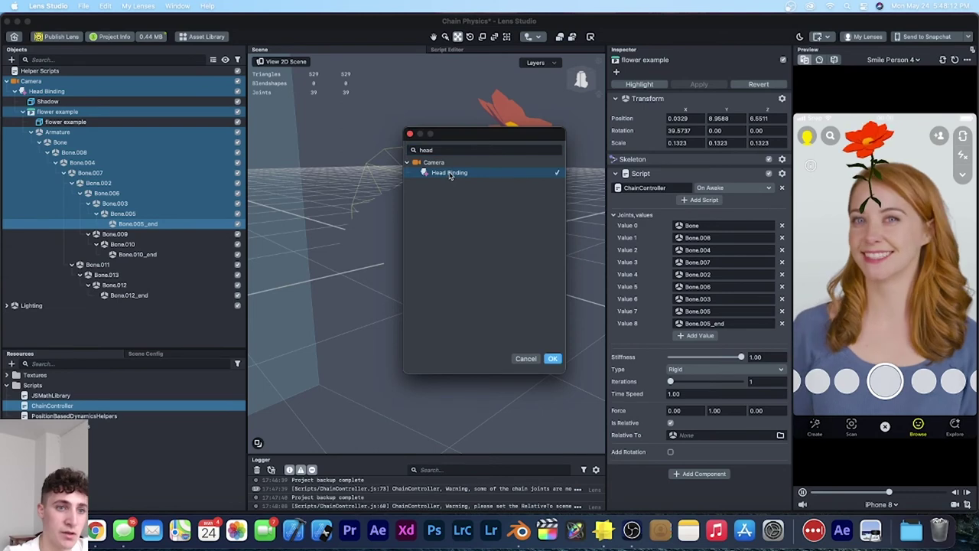
pyautogui.press('Return')
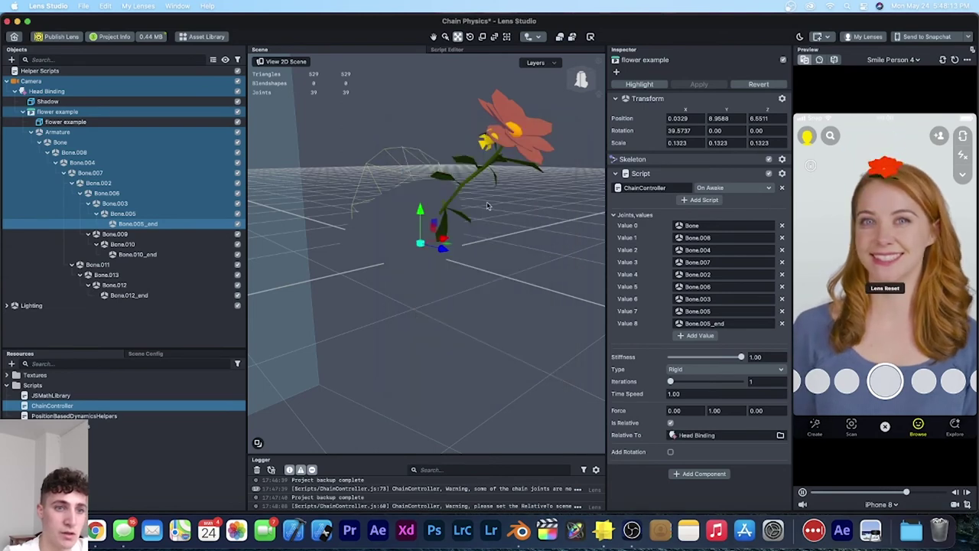
pyautogui.click(670, 452)
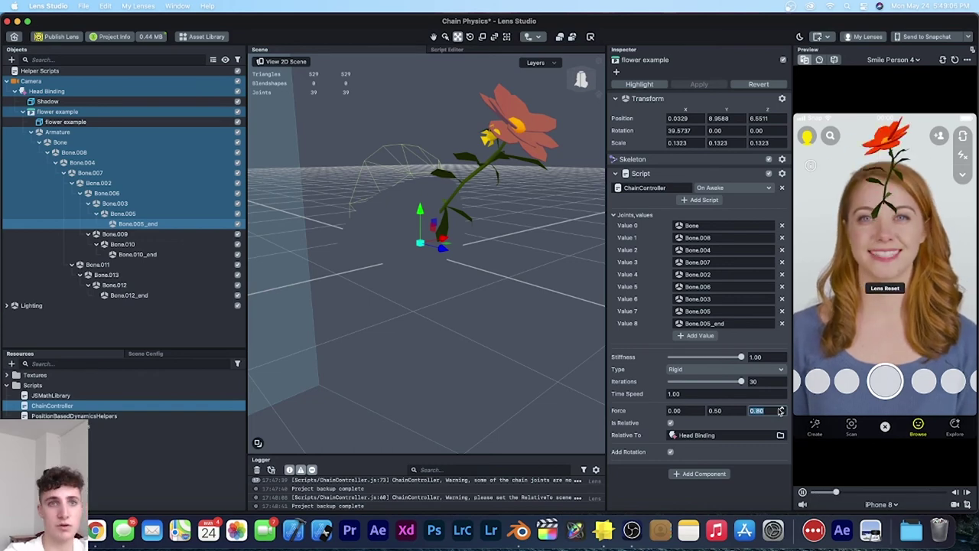
pyautogui.click(819, 60)
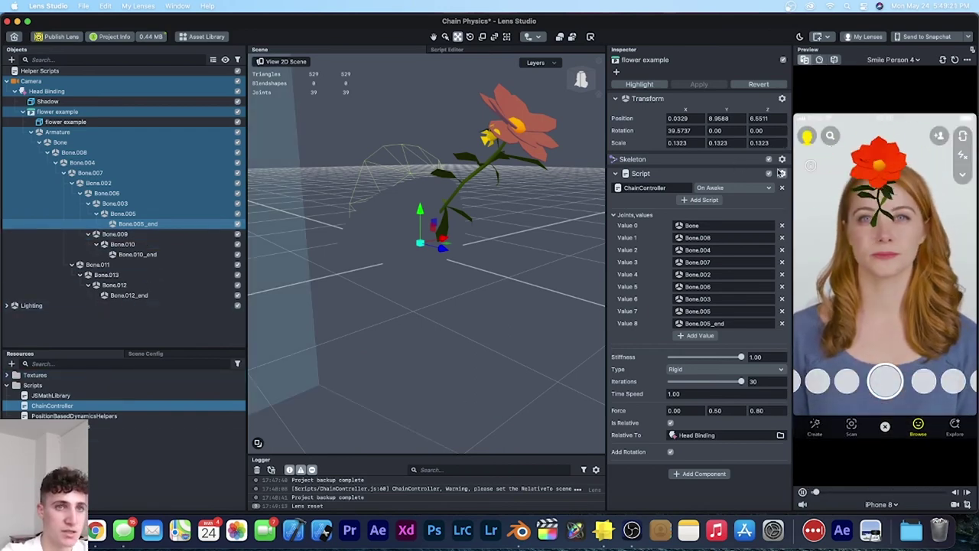
# Add a second ChainController script to the flower example object.
pyautogui.click(97, 417)
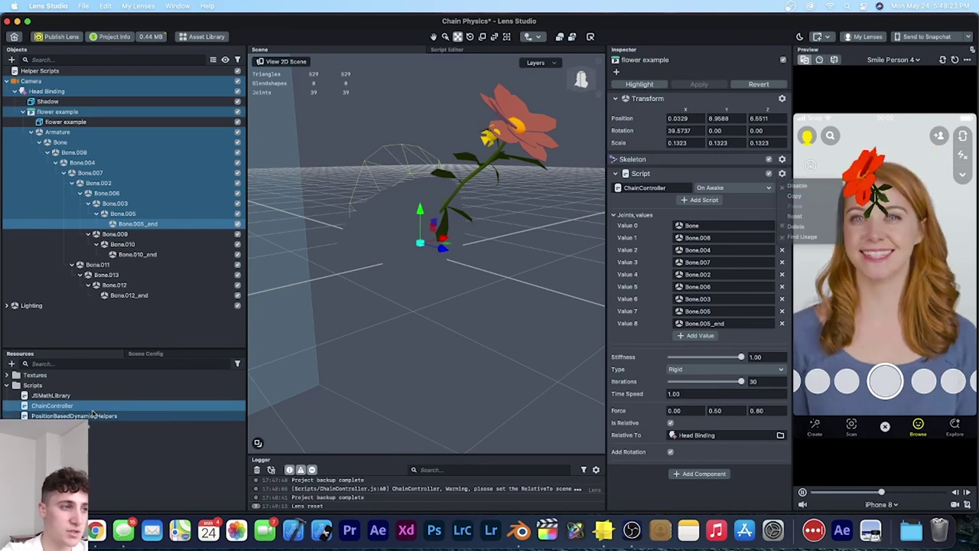
pyautogui.moveTo(680, 367); pyautogui.dragTo(681, 368)
pyautogui.scroll(-4, 689, 380)
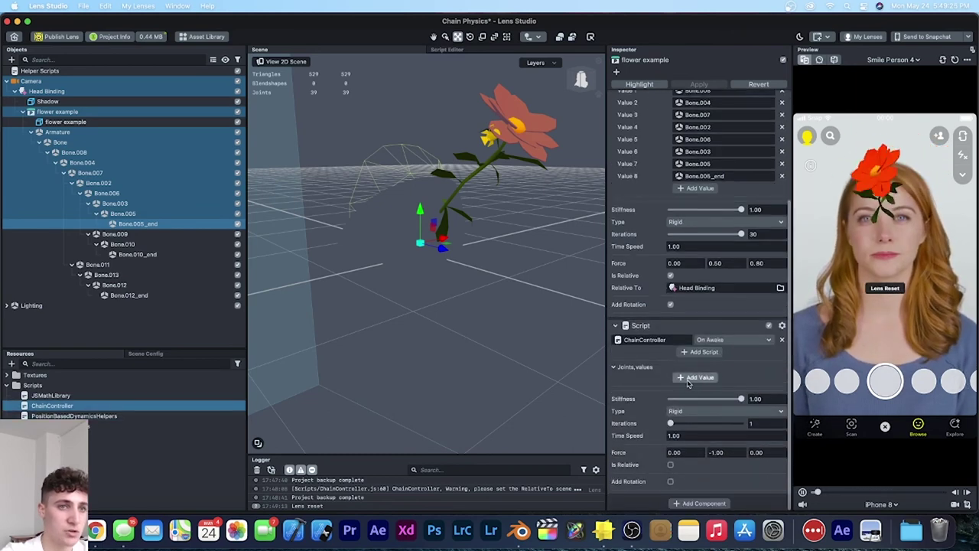
# Add three joint values to the second ChainController and assign Bone.009, Bone.010 and Bone.010_end to them in order.
pyautogui.click(709, 381)
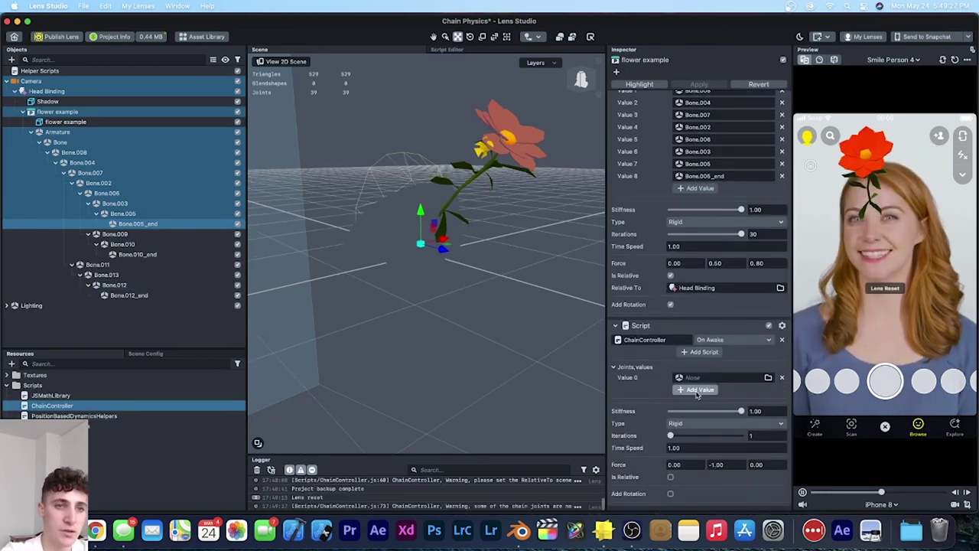
pyautogui.click(701, 390)
pyautogui.click(700, 392)
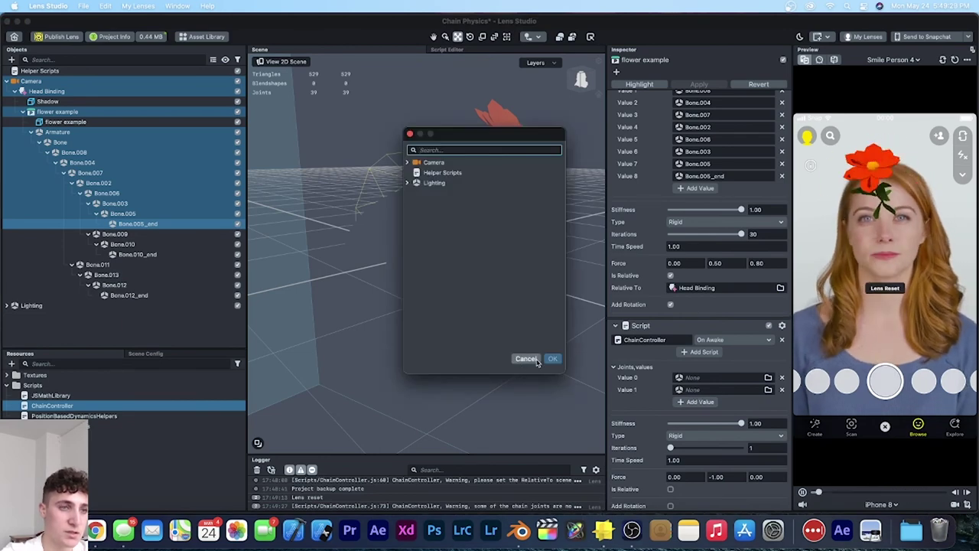
pyautogui.click(535, 360)
pyautogui.click(686, 402)
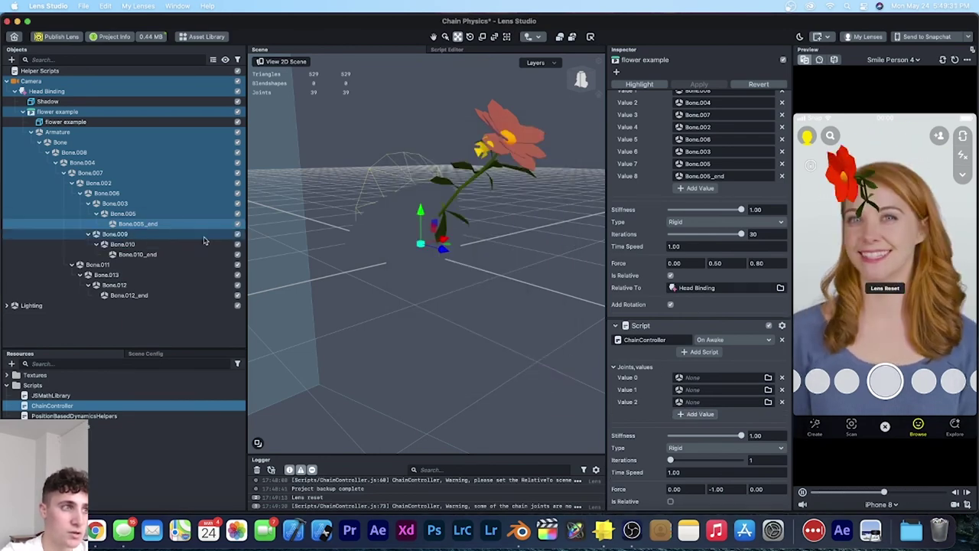
pyautogui.moveTo(696, 377); pyautogui.dragTo(703, 407)
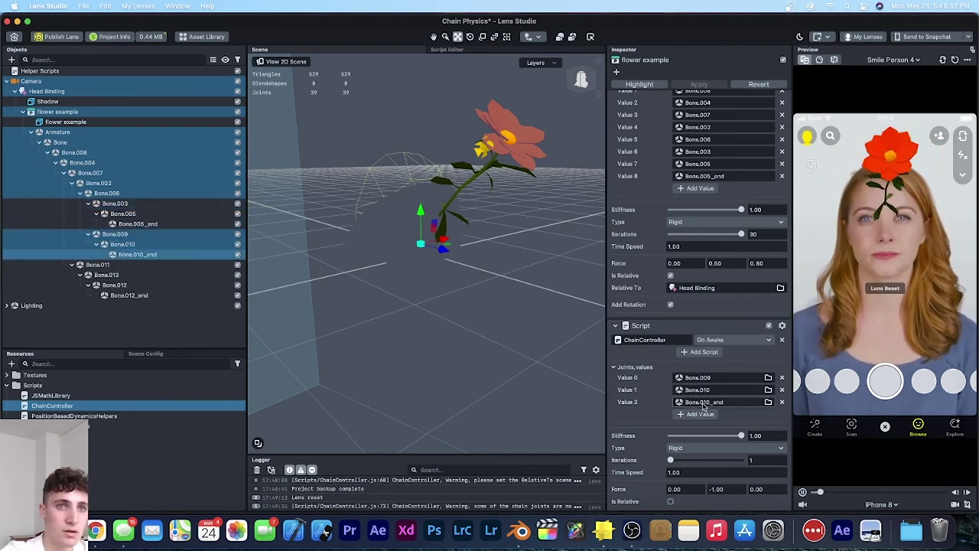
# Switch the lens preview from the Smile Person 4 video to the still image Person 4.
pyautogui.click(903, 59)
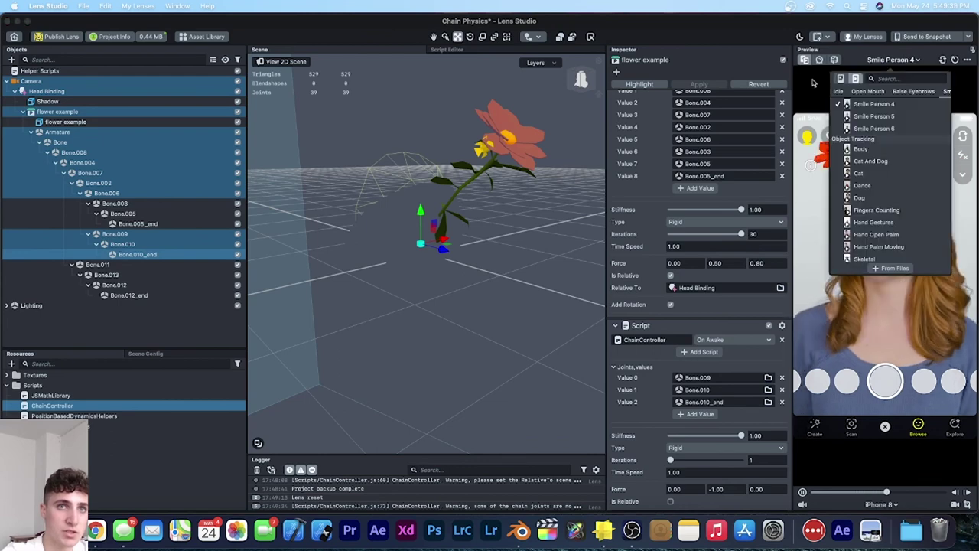
pyautogui.scroll(-3, 918, 192)
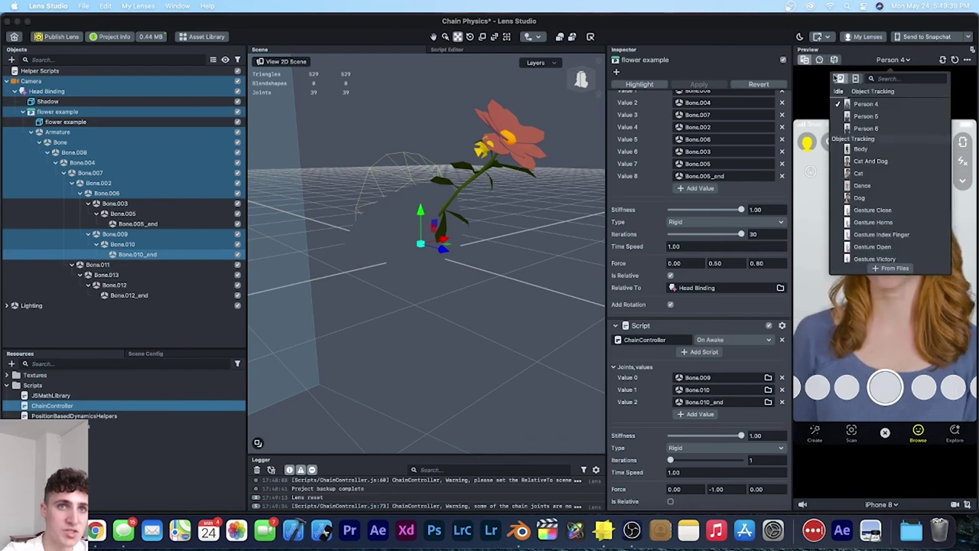
pyautogui.click(940, 279)
pyautogui.scroll(-2, 677, 372)
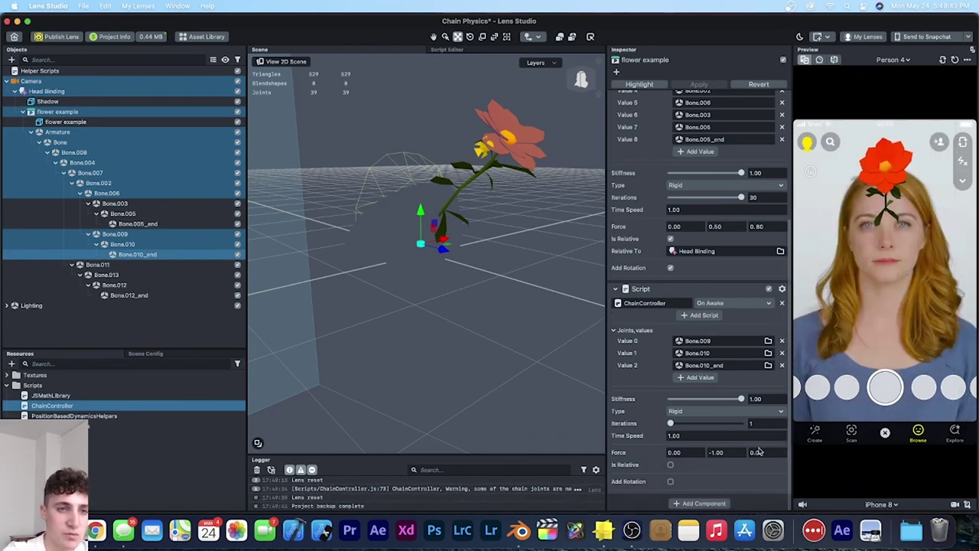